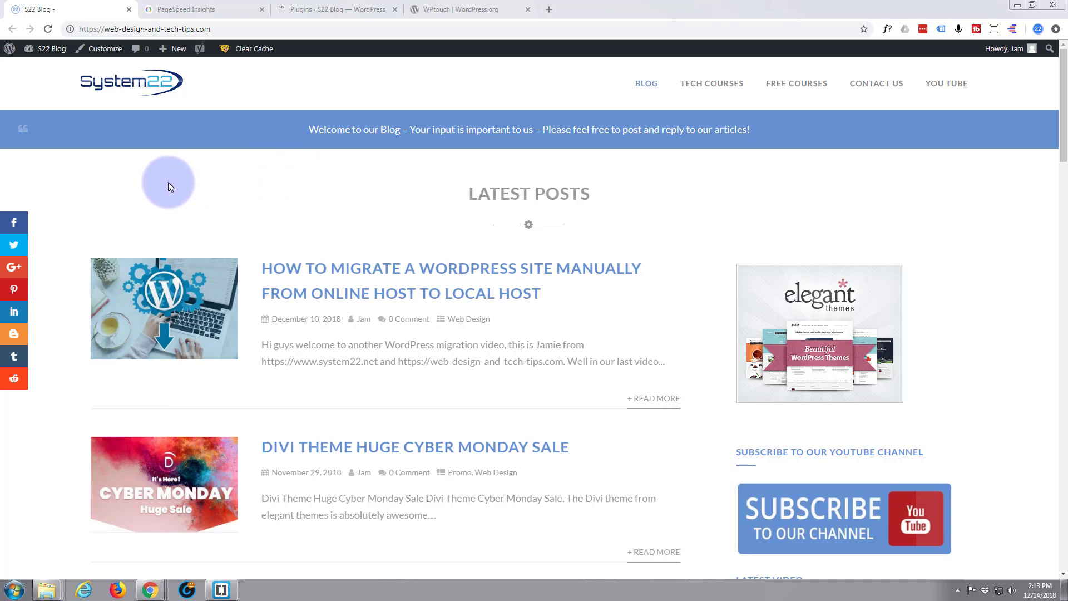
Switch to PageSpeed Insights to see the site's desktop speed score of 83.
left_click(192, 11)
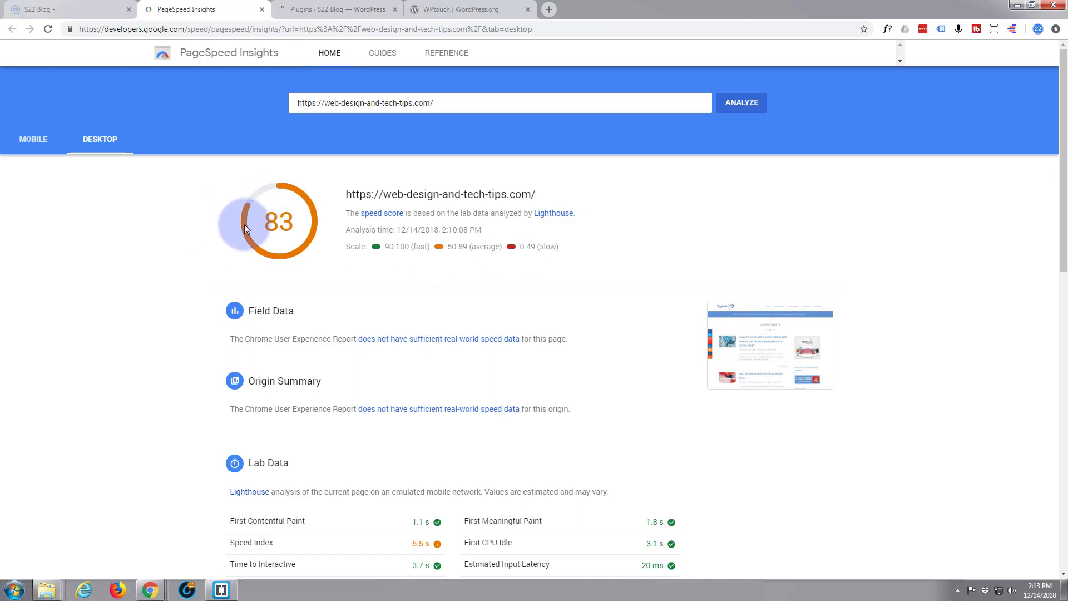
Review the mobile results: score 15, with Time to Interactive at 20.3 s in the Lab Data.
left_click(32, 141)
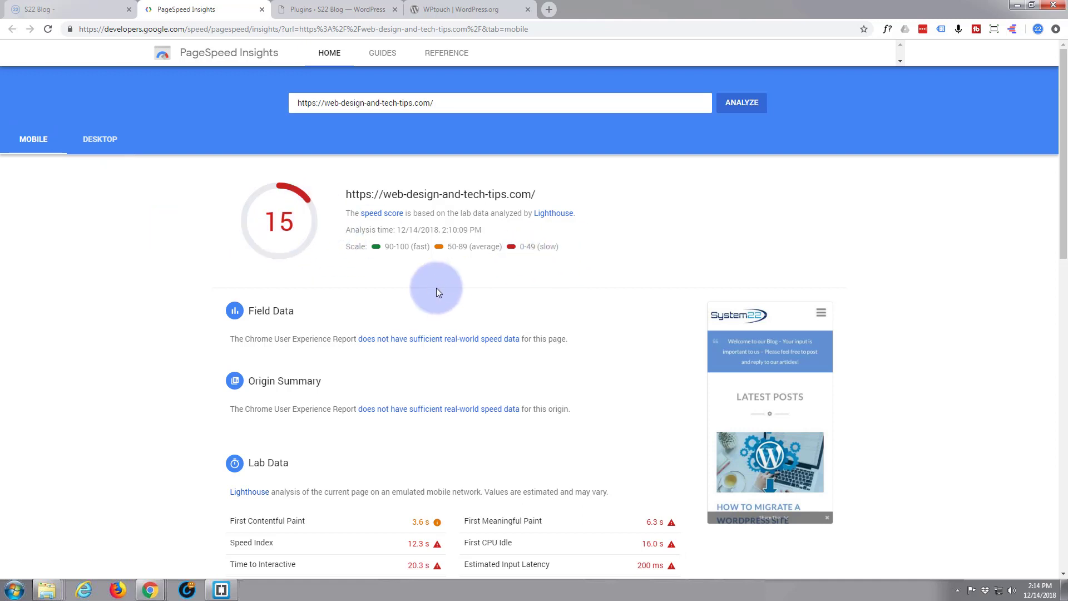
scroll(434, 288, "down", 3)
scroll(433, 291, "up", 3)
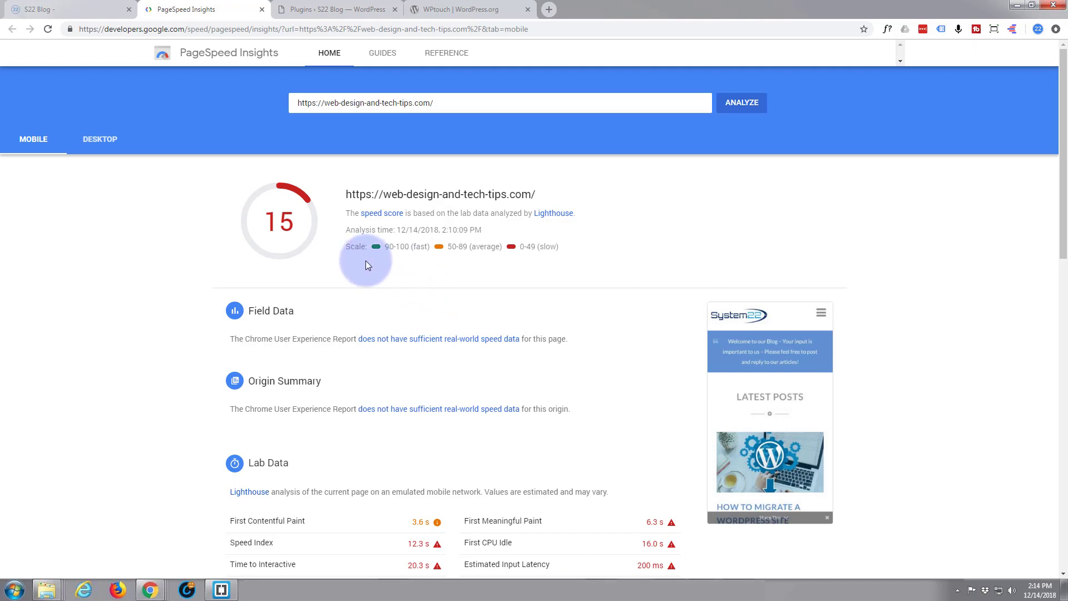
scroll(383, 295, "down", 5)
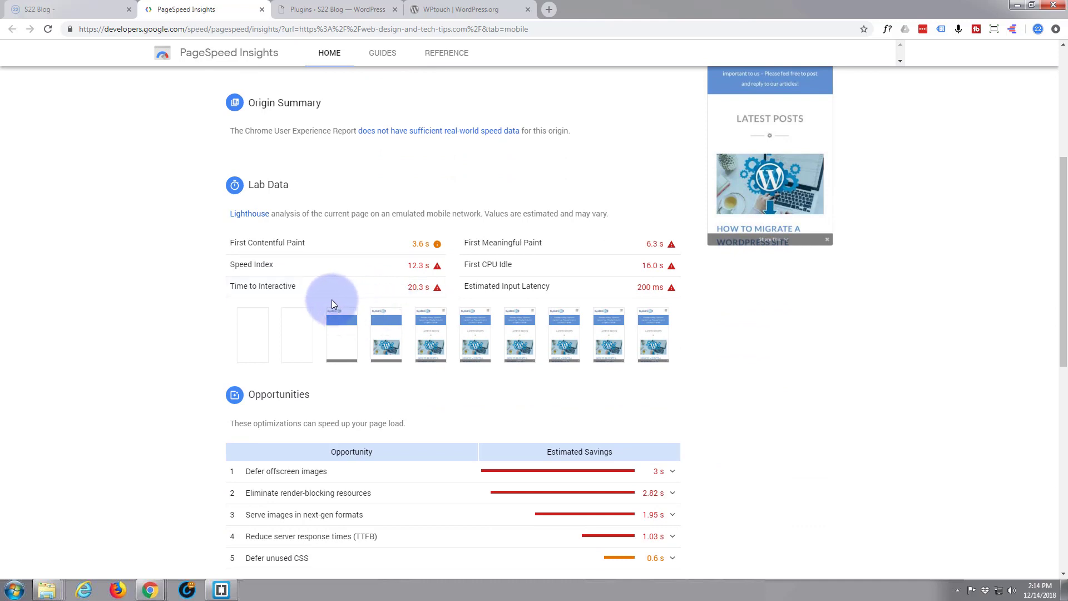
mouse_move(340, 291)
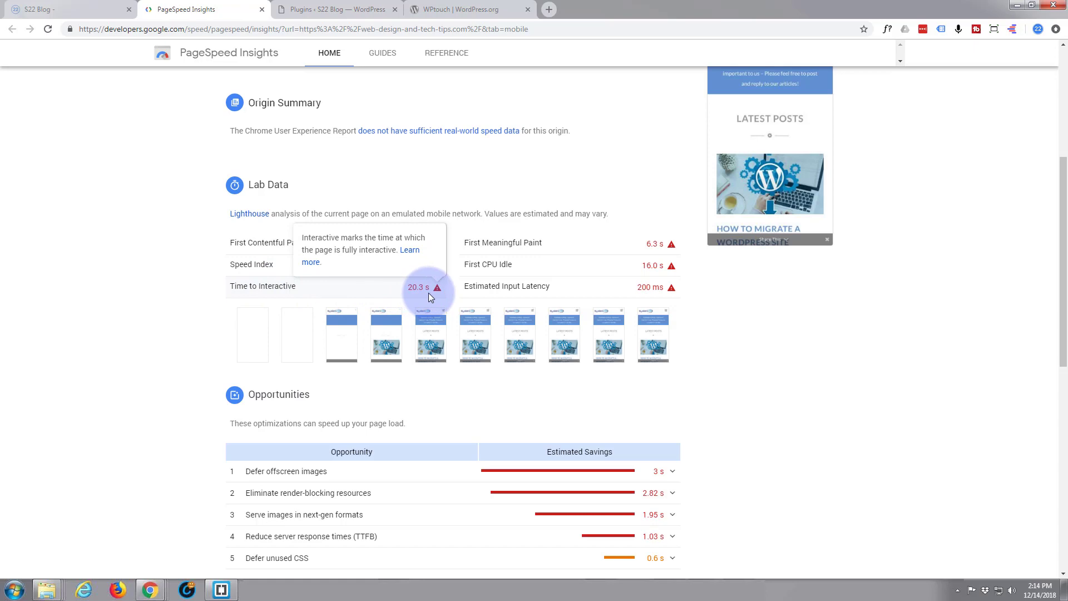
scroll(449, 323, "up", 2)
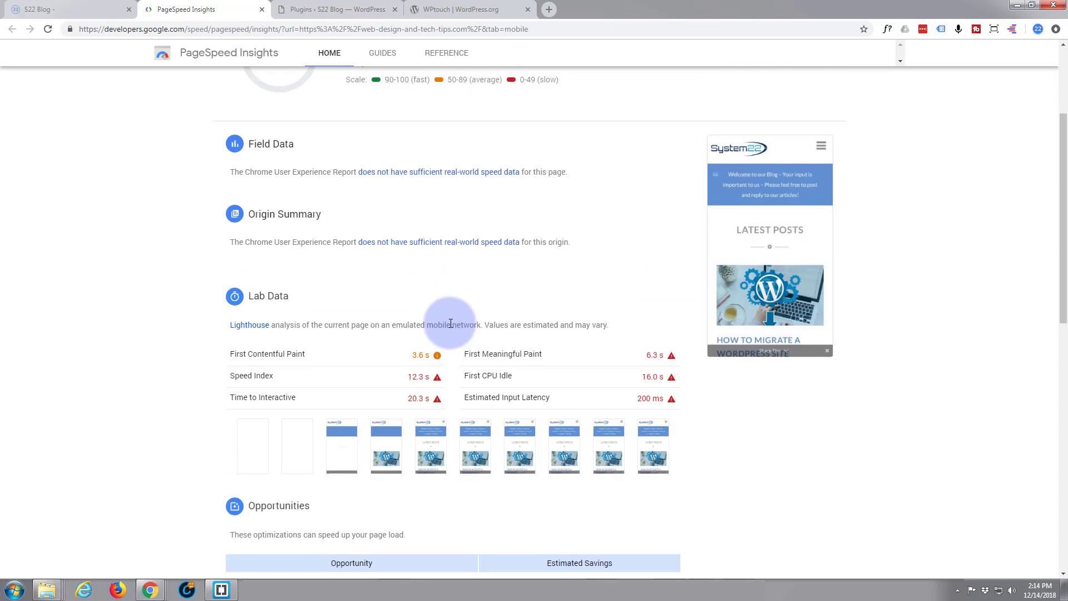
scroll(450, 322, "up", 2)
scroll(450, 325, "up", 1)
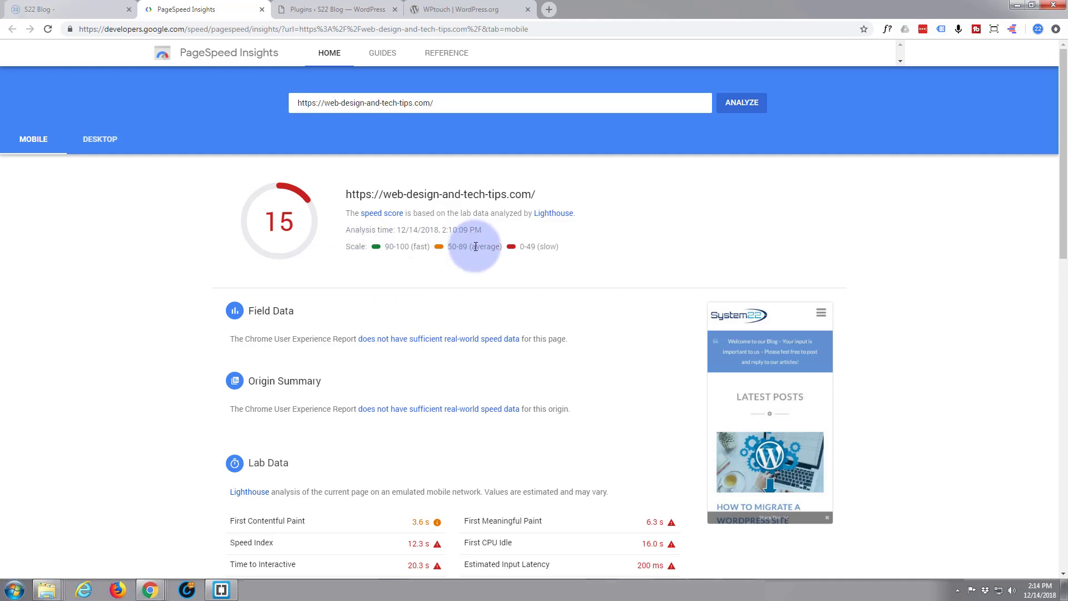
Download the WPtouch 4.3.34 plugin zip from WordPress.org and dismiss the Windows update notice.
left_click(460, 10)
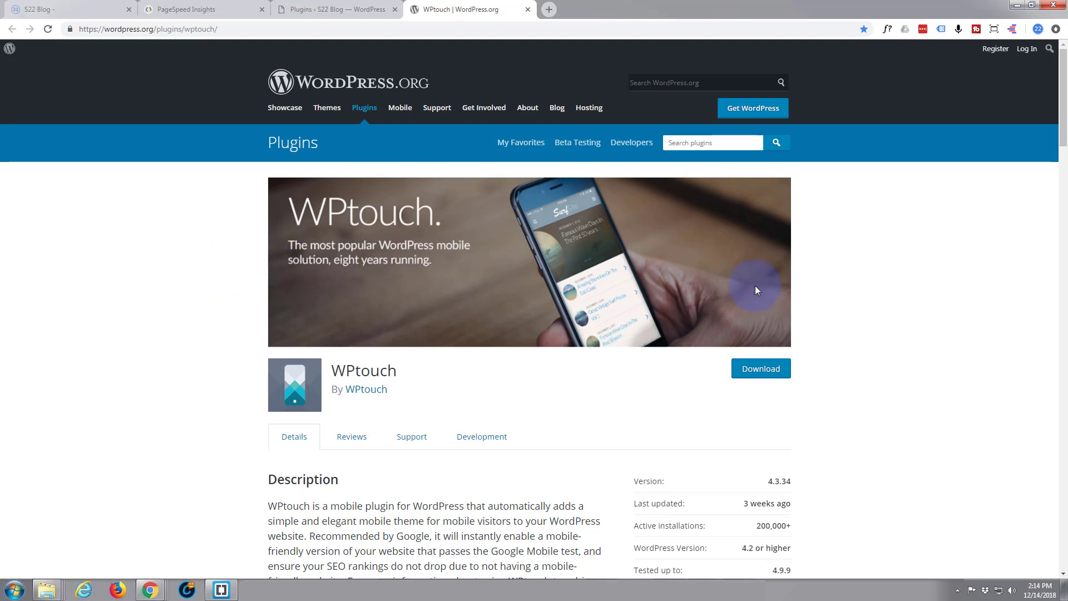
left_click(760, 372)
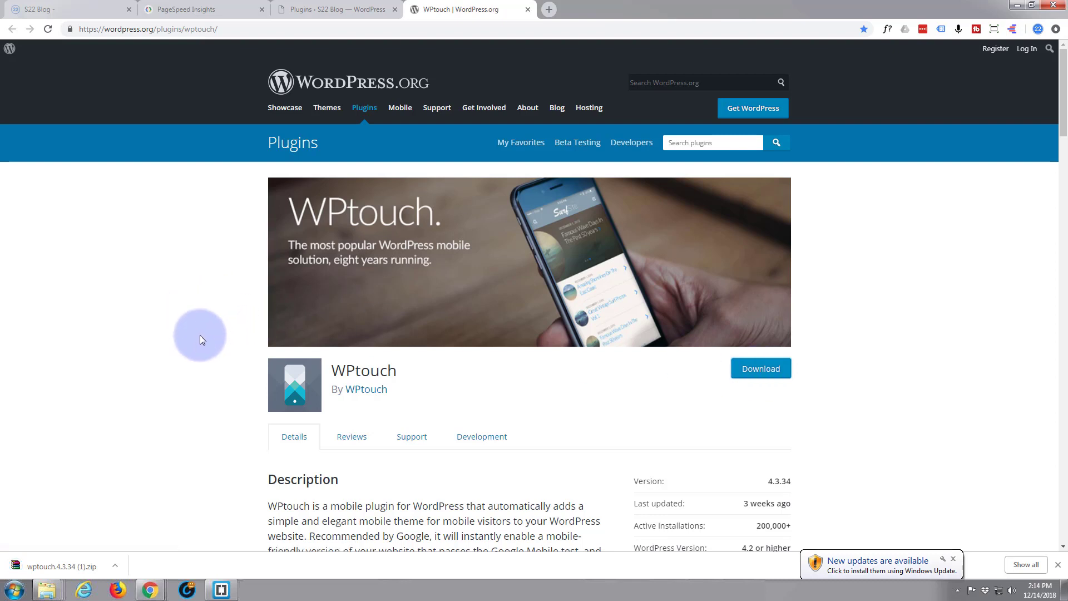
left_click(953, 559)
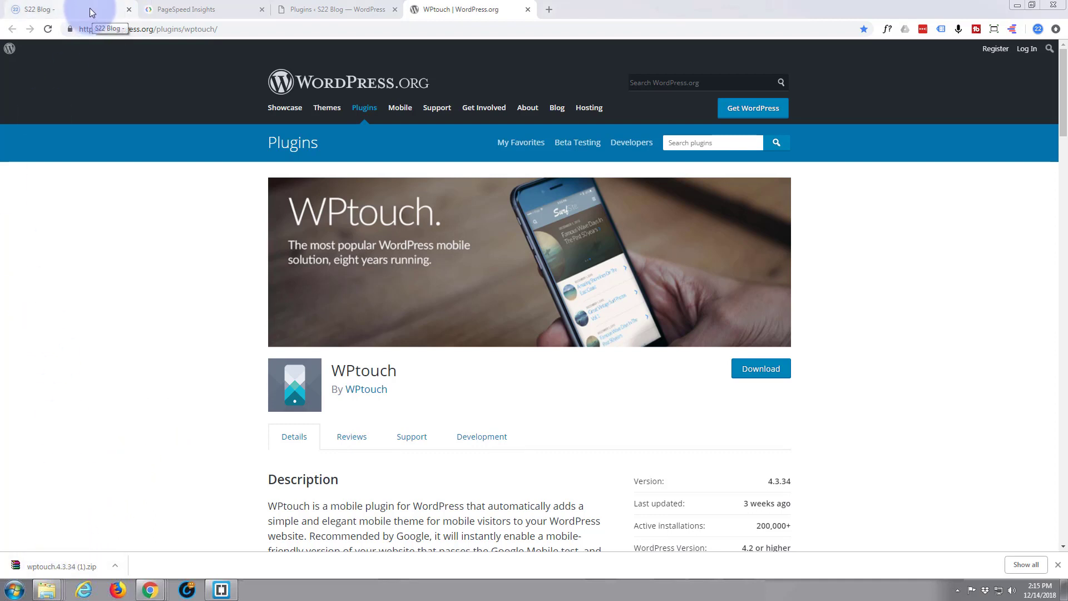
left_click(311, 10)
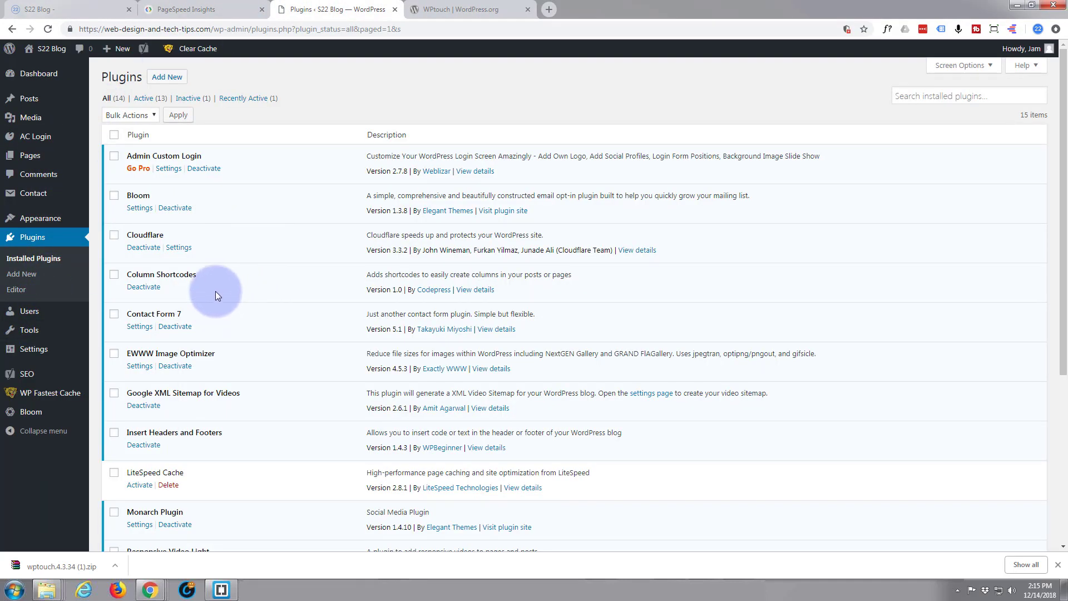
scroll(215, 289, "down", 3)
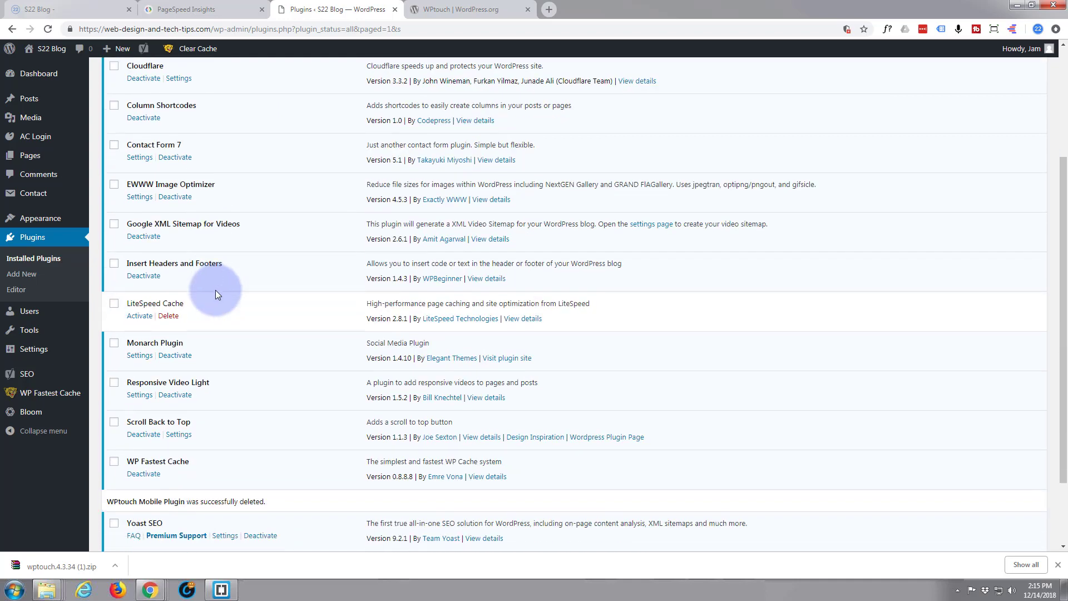
scroll(215, 289, "down", 2)
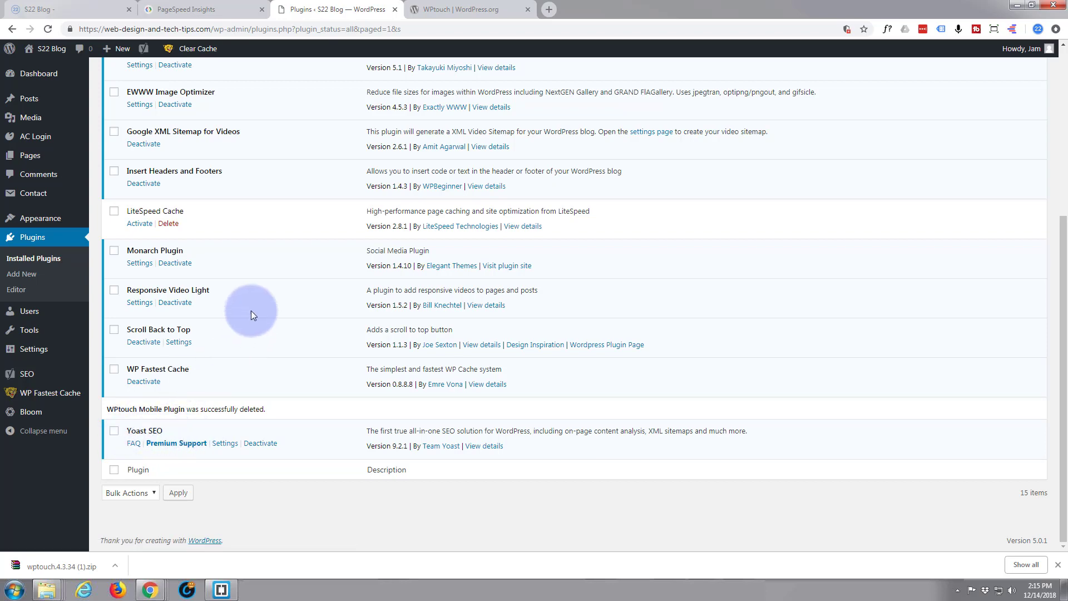
scroll(254, 300, "up", 5)
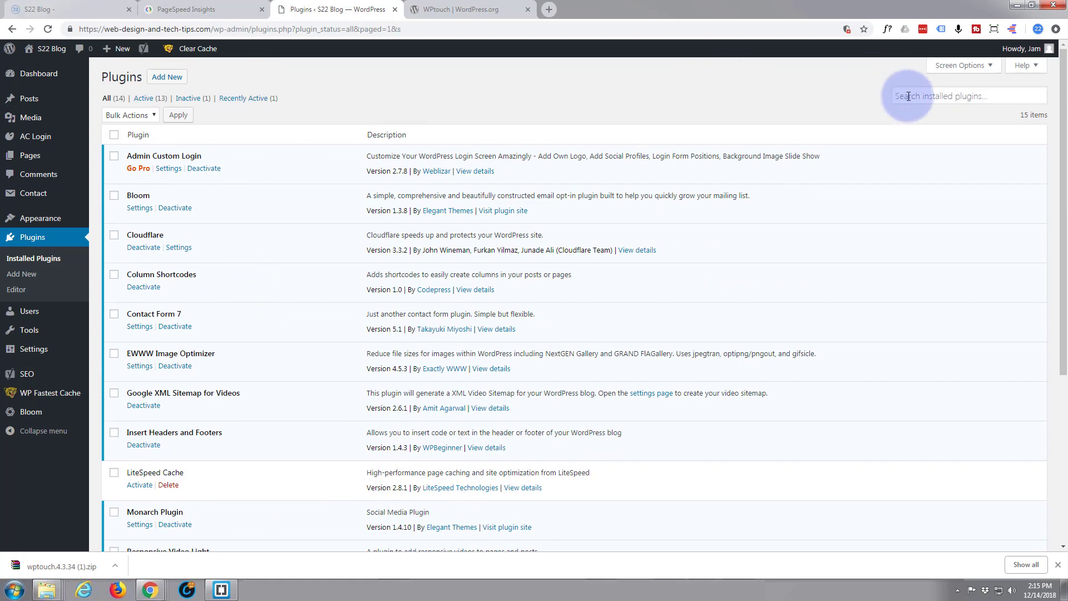
Search the Add Plugins directory for 'yoast'.
left_click(171, 81)
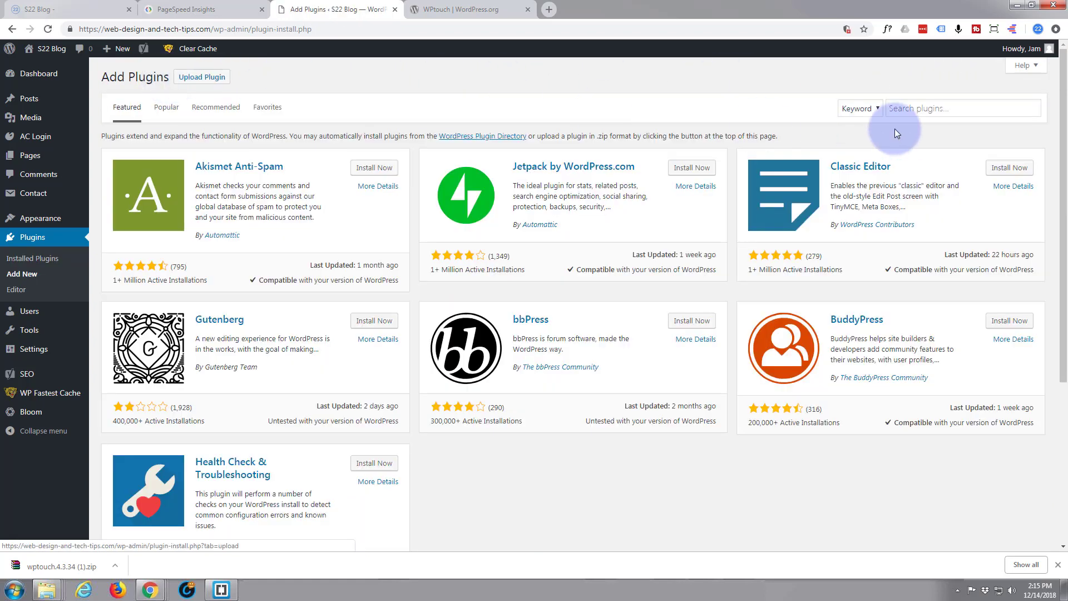
left_click(915, 105)
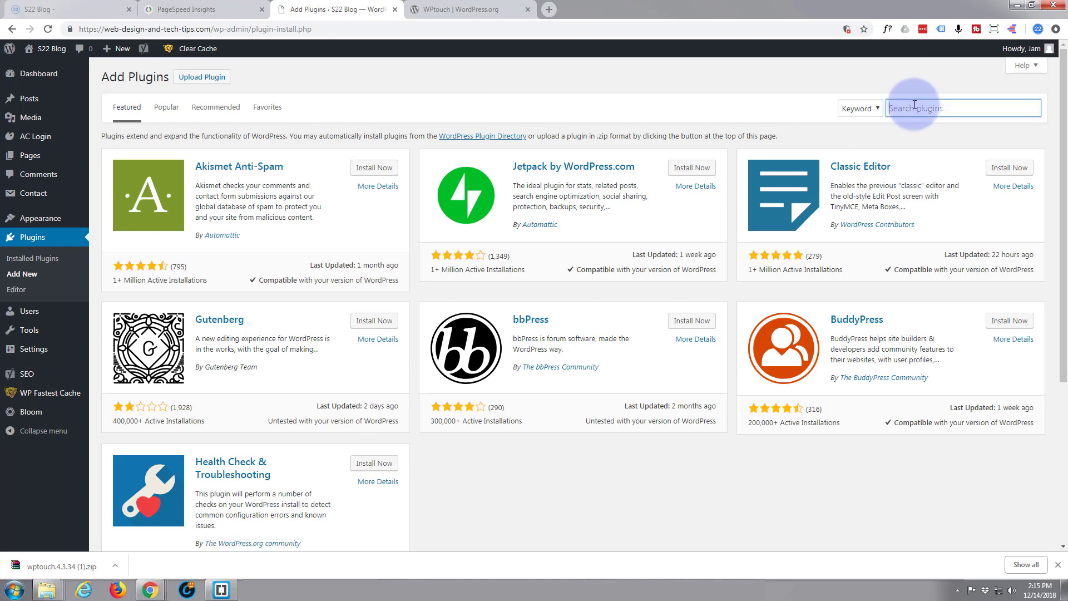
type("yoa")
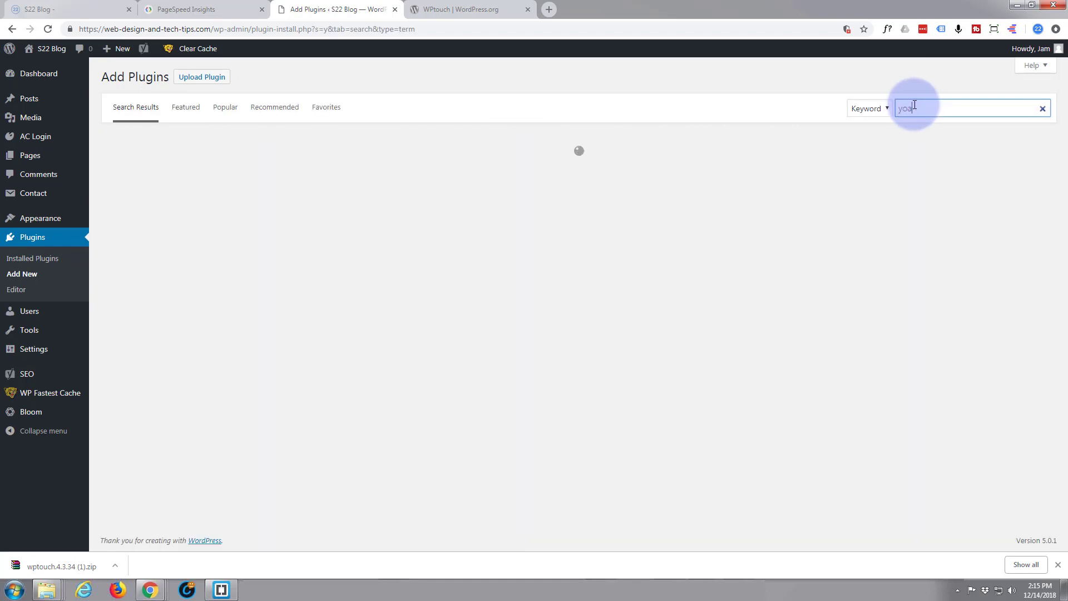
type("st")
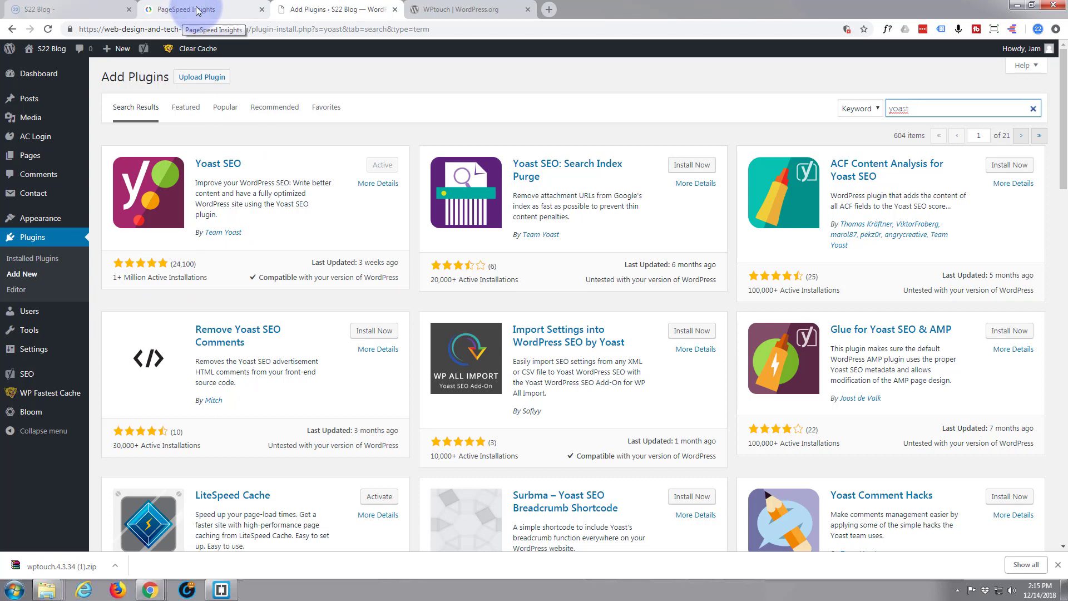
Return to the live S22 Blog homepage and reveal the Yoast SEO Keyword Research submenu.
left_click(79, 19)
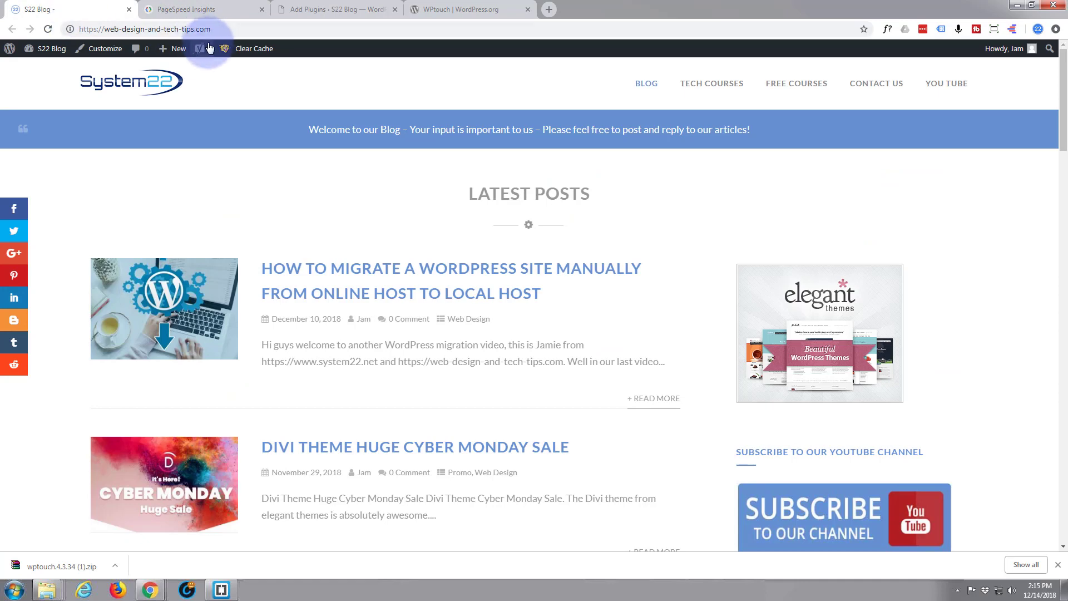
mouse_move(197, 53)
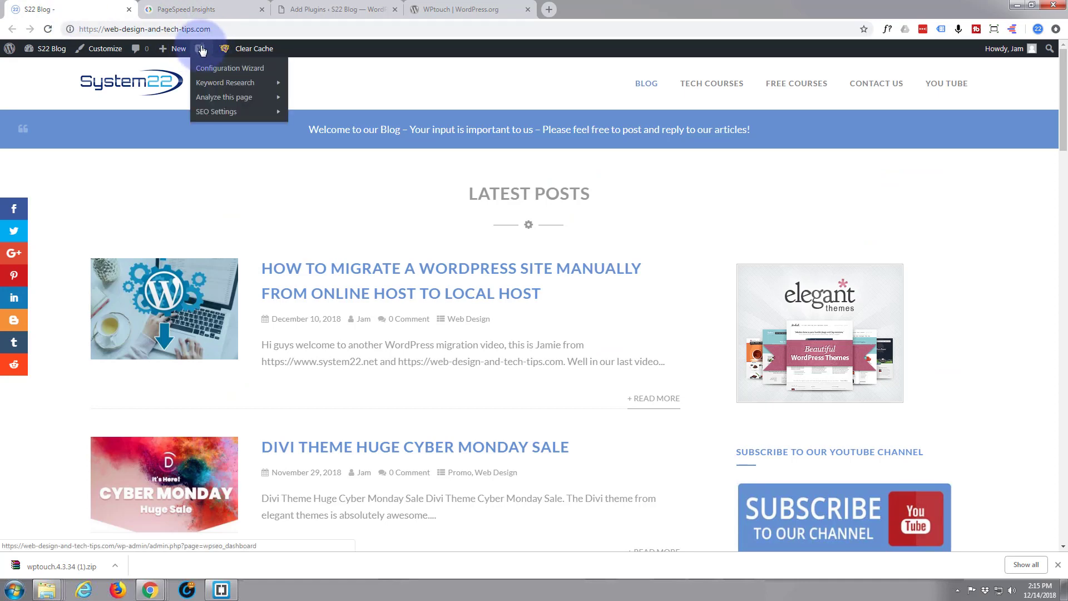
mouse_move(221, 83)
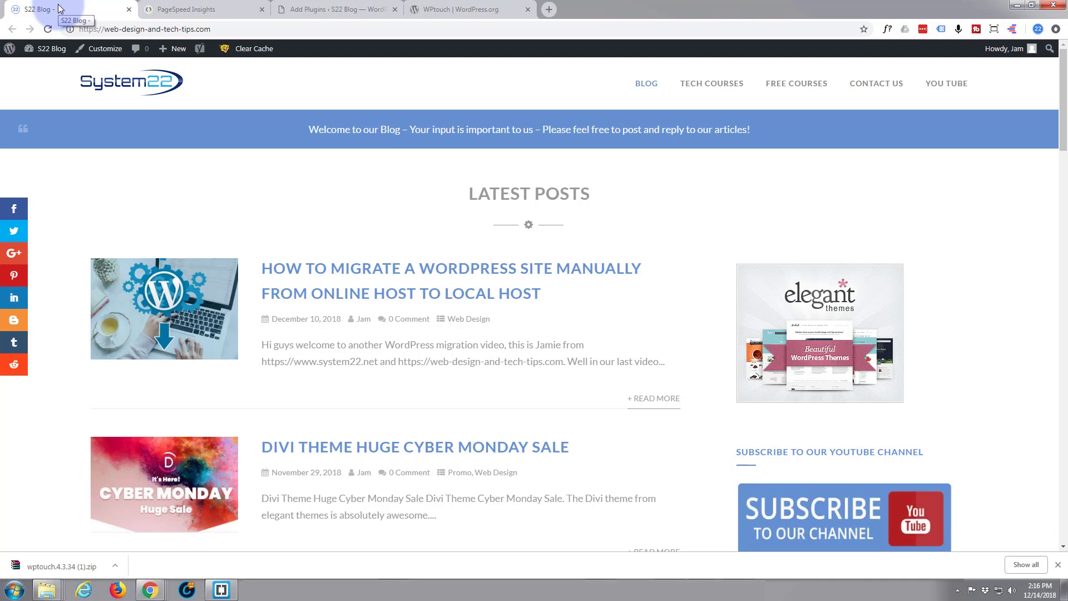
Upload the wptouch.4.3.34 zip, install it, and activate the WPtouch plugin.
left_click(319, 15)
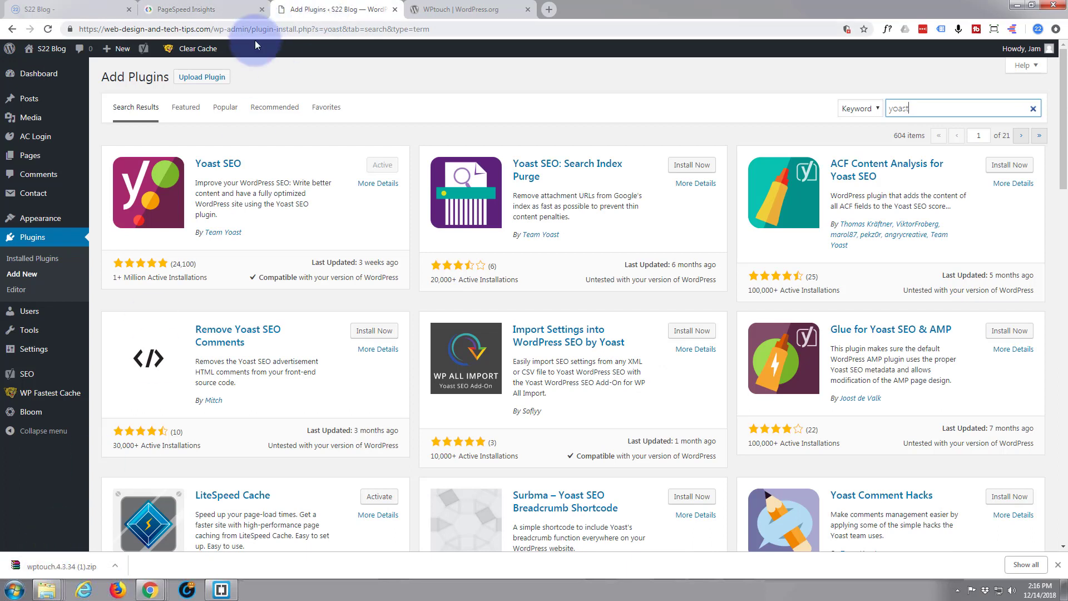
left_click(211, 82)
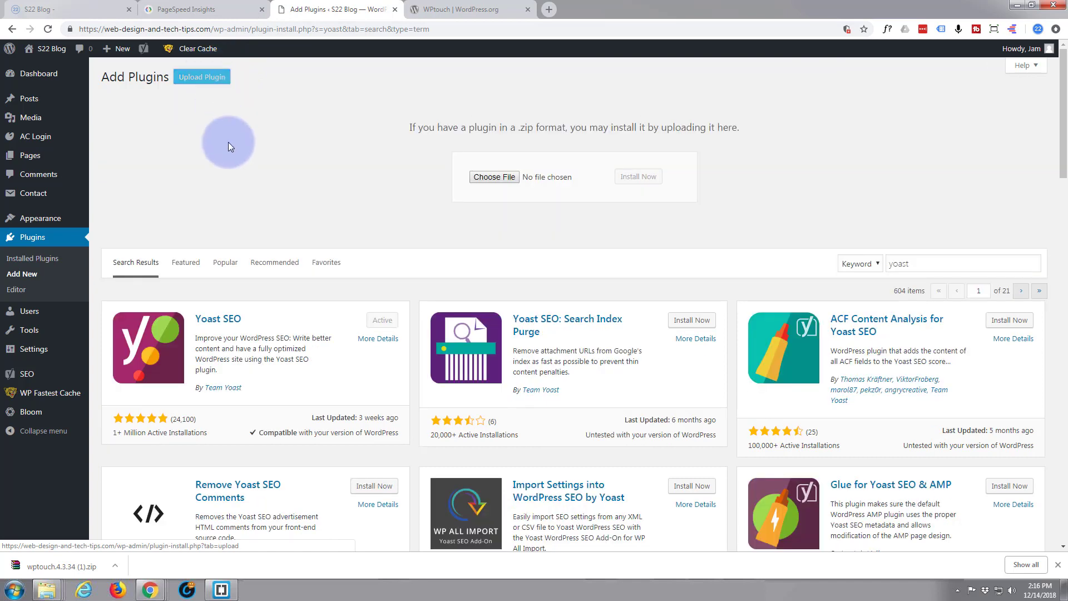
left_click_drag(45, 573, 528, 178)
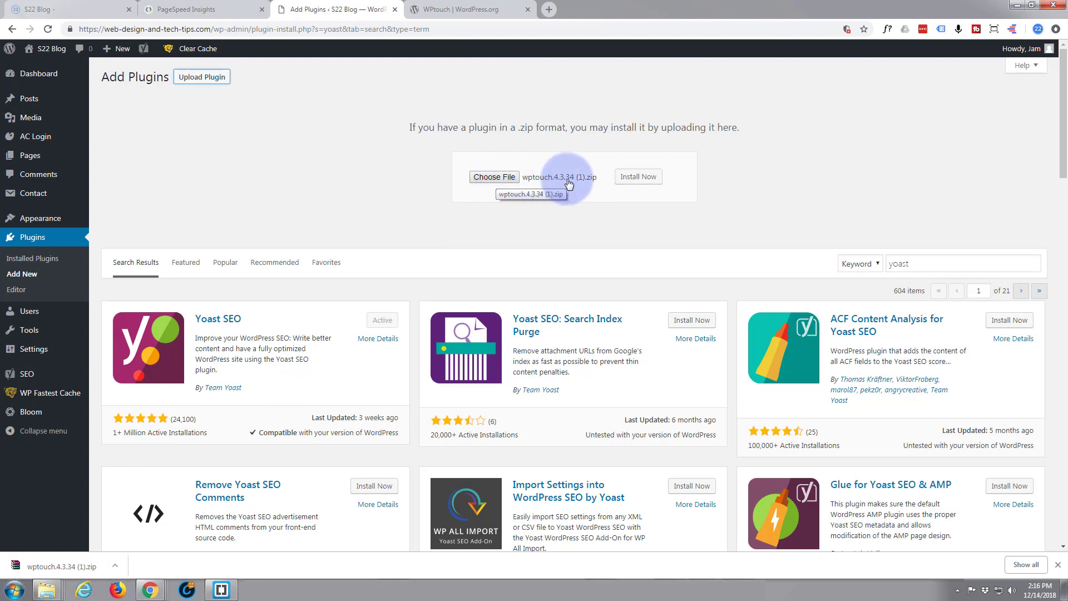
left_click(640, 178)
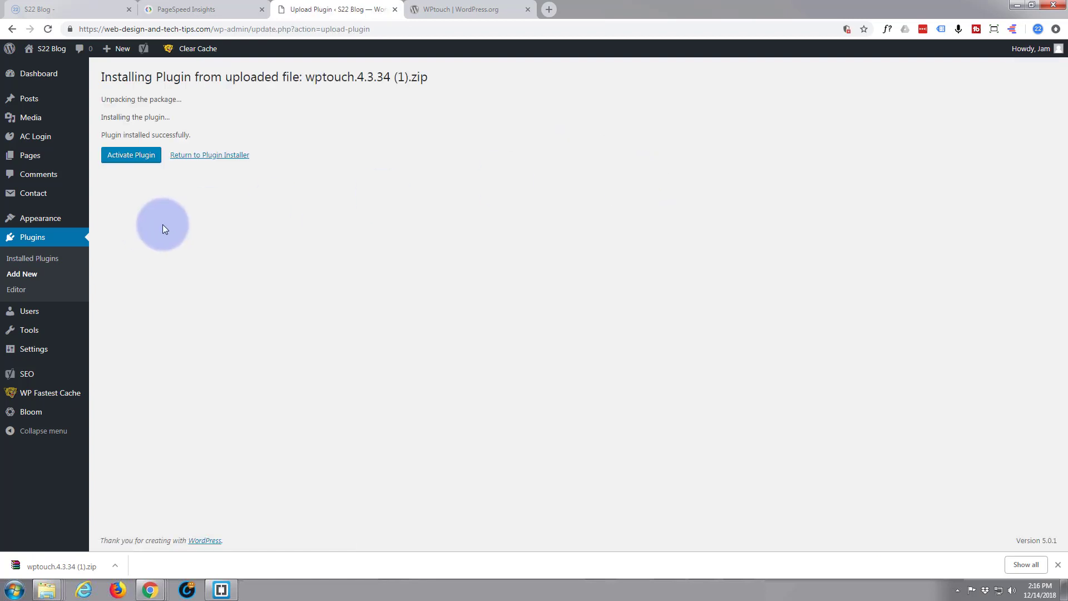
left_click(124, 157)
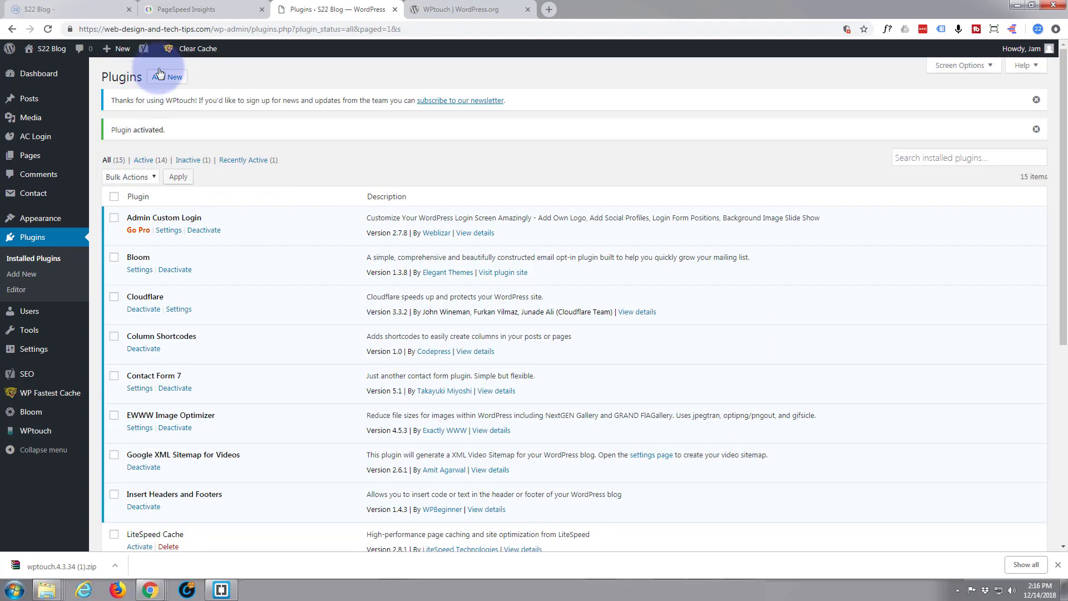
mouse_move(168, 51)
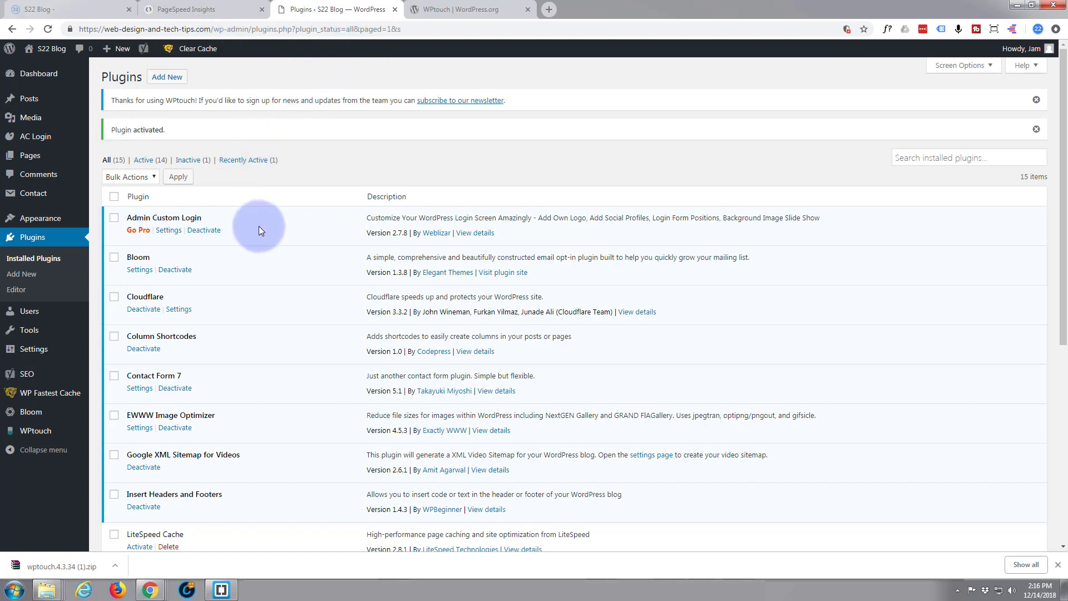
left_click(481, 9)
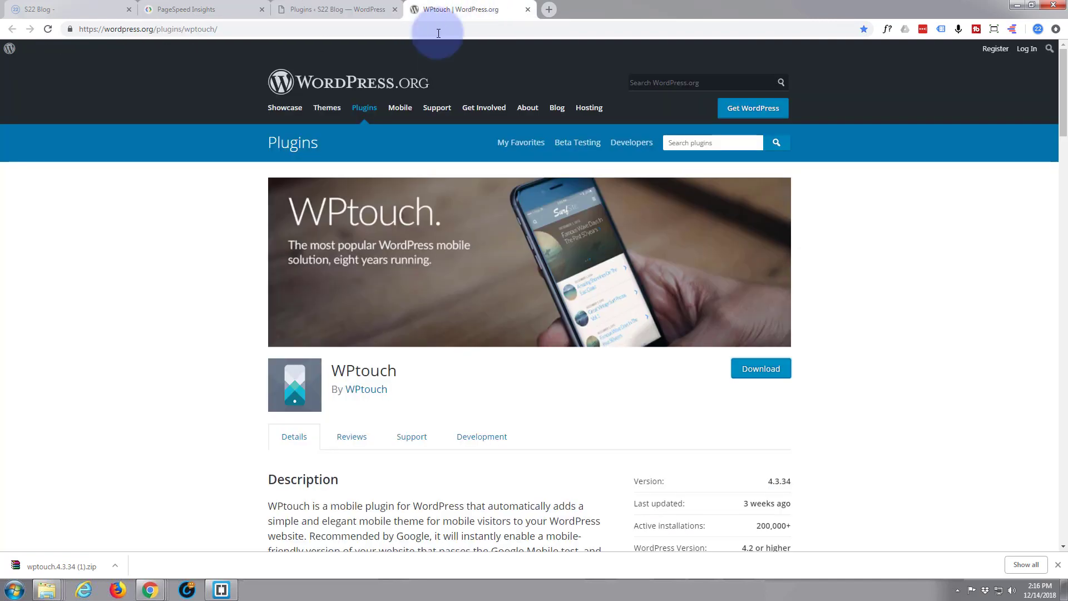
scroll(398, 204, "down", 6)
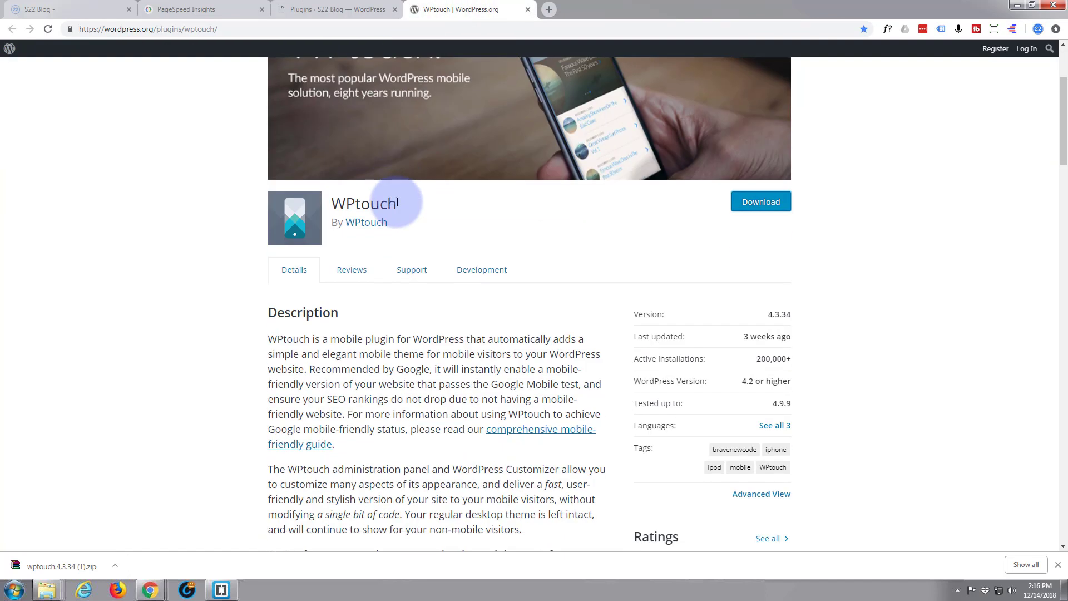
scroll(399, 205, "down", 3)
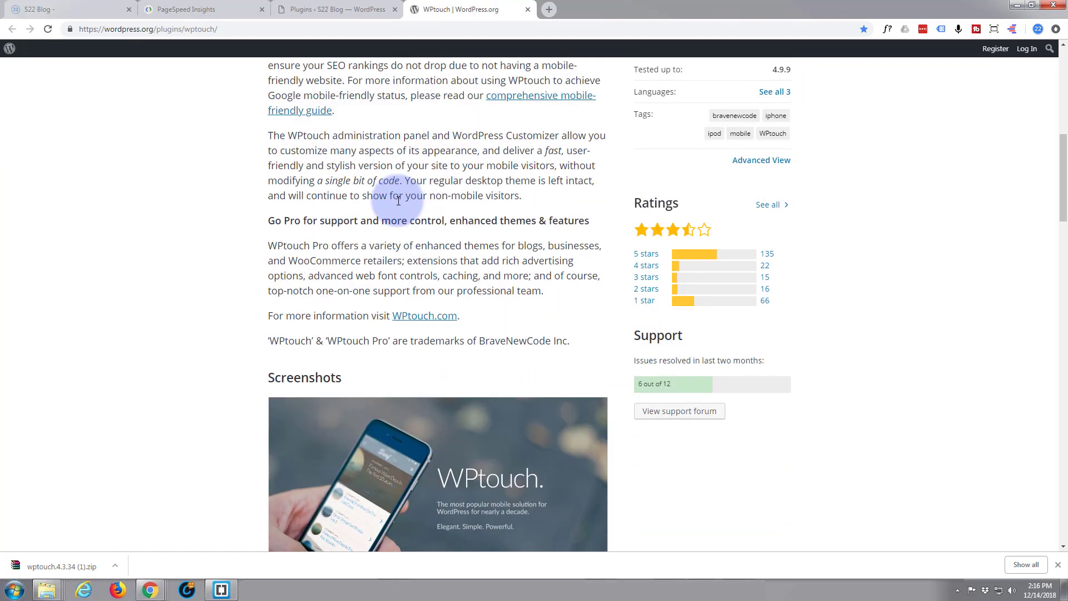
scroll(398, 200, "down", 11)
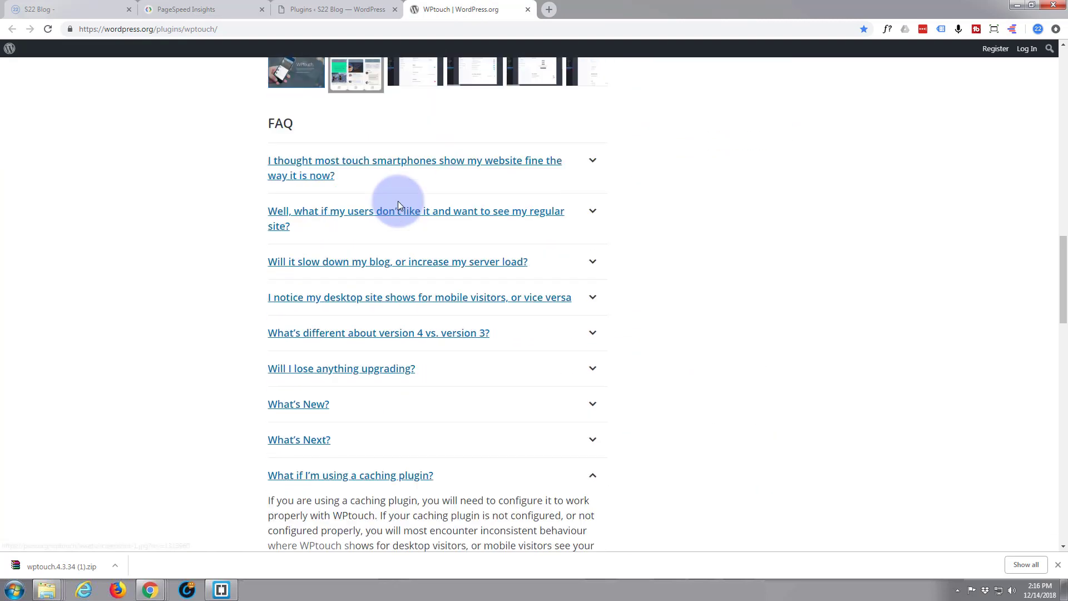
scroll(318, 195, "down", 2)
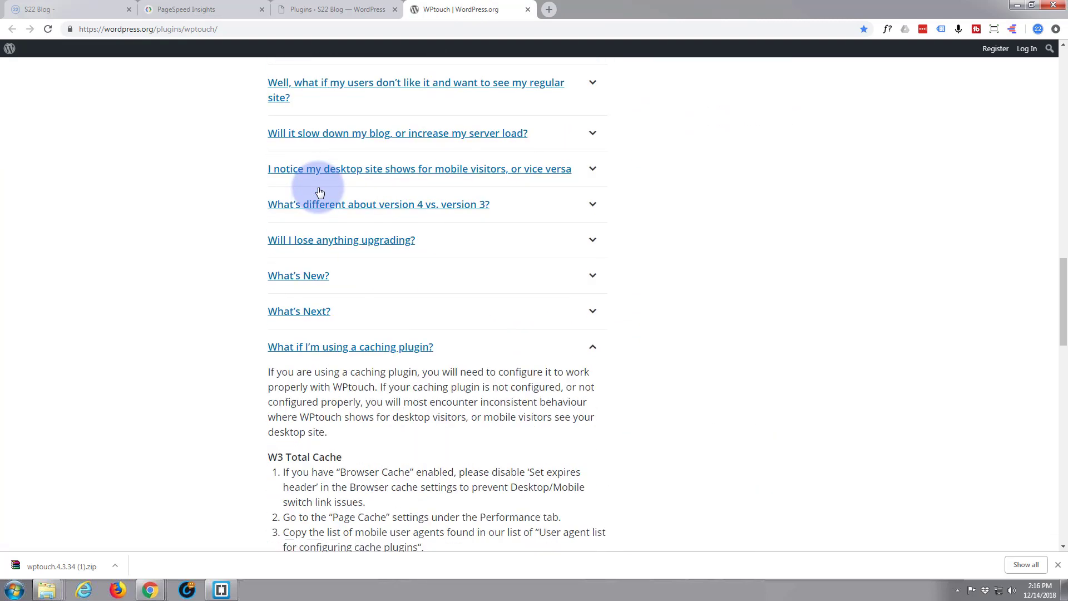
scroll(278, 190, "down", 2)
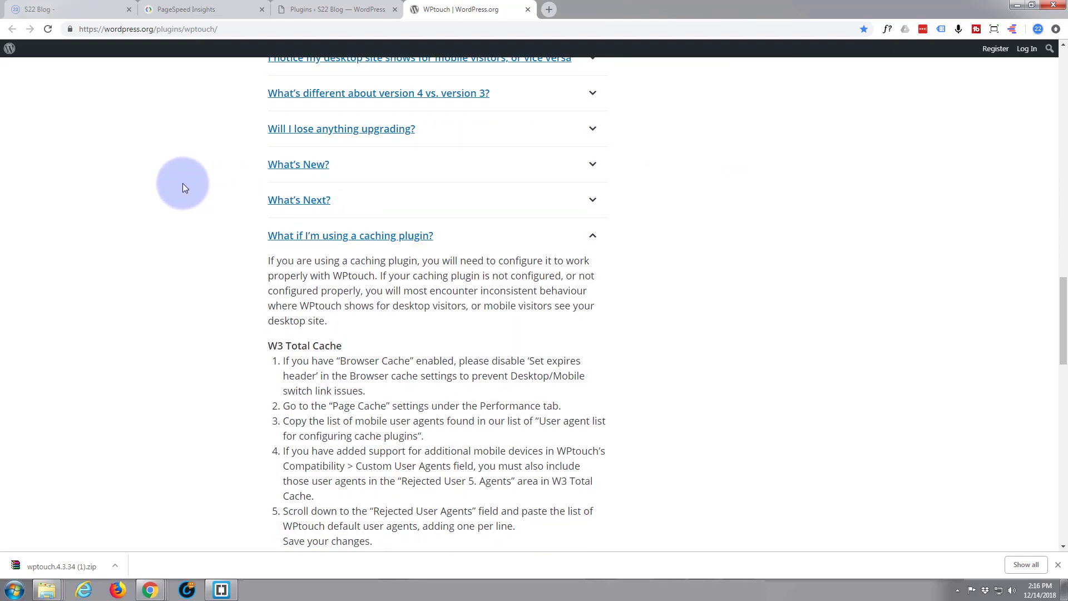
scroll(183, 183, "down", 2)
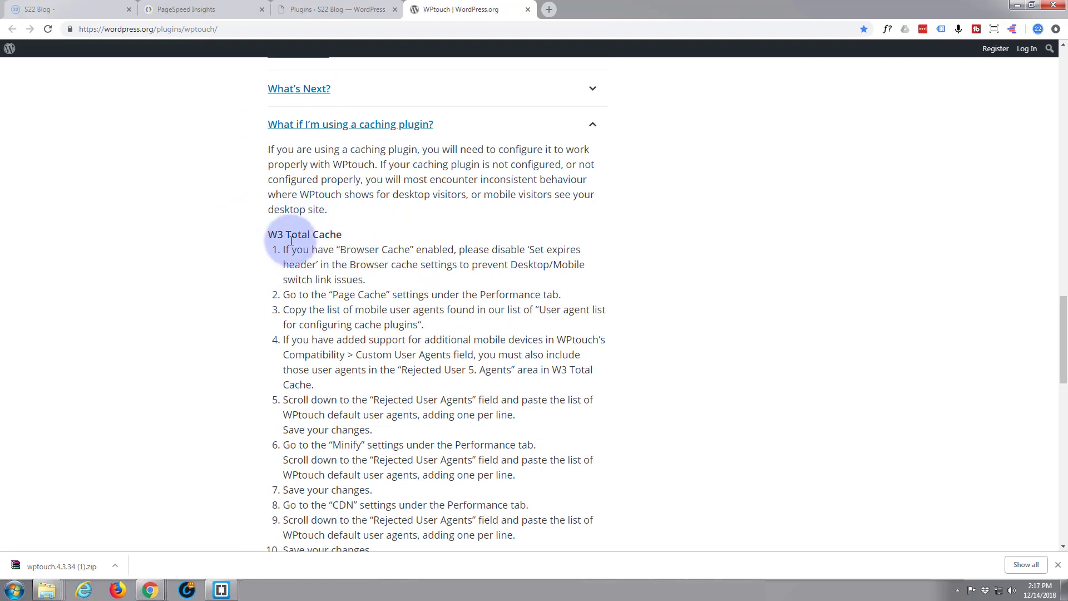
scroll(362, 233, "down", 7)
scroll(361, 232, "down", 2)
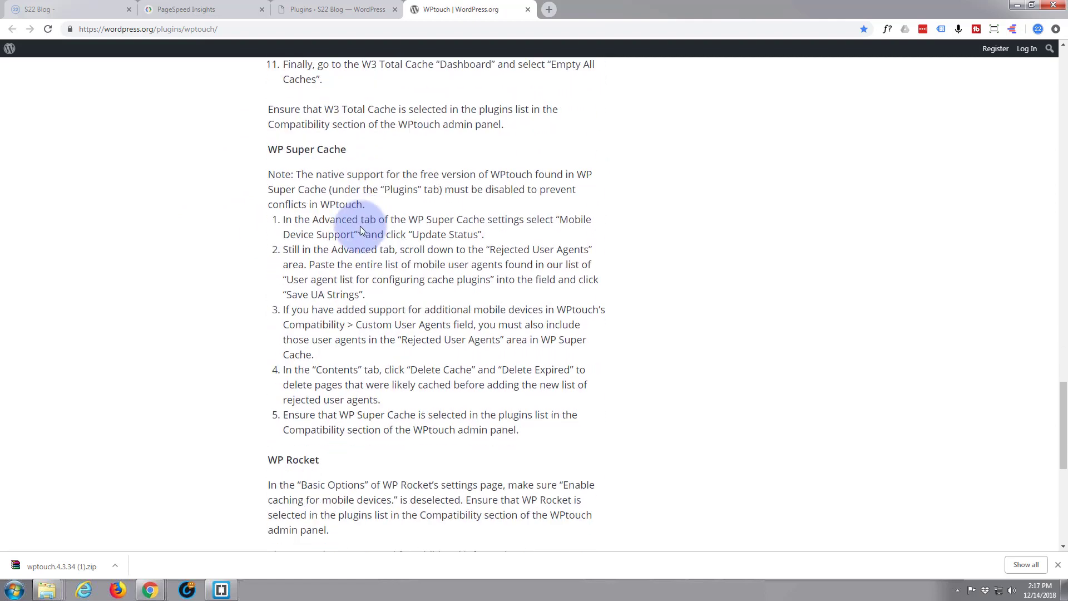
scroll(360, 230, "down", 5)
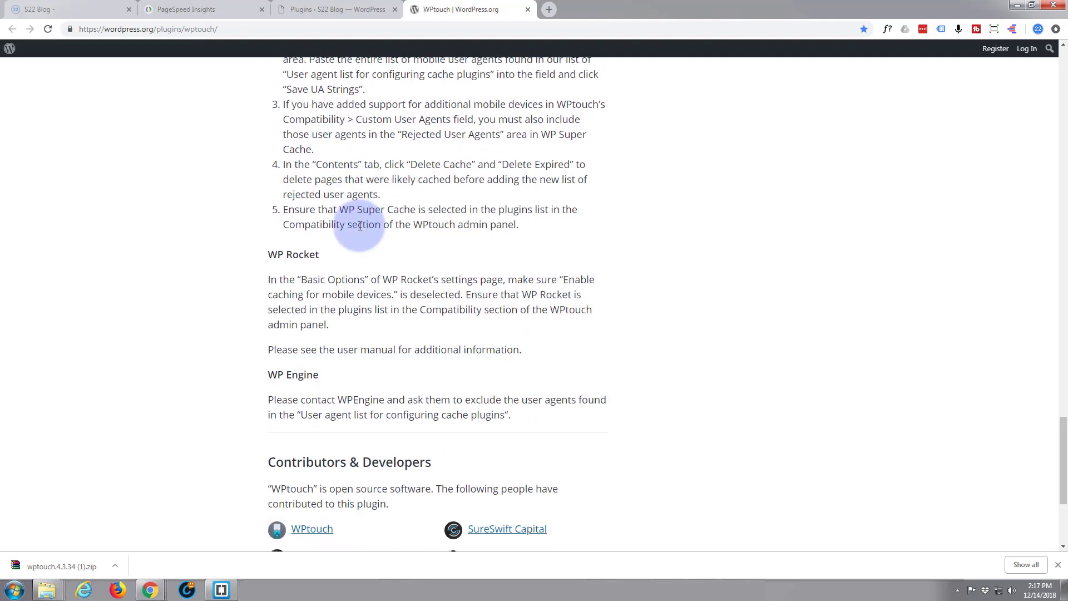
scroll(360, 227, "down", 2)
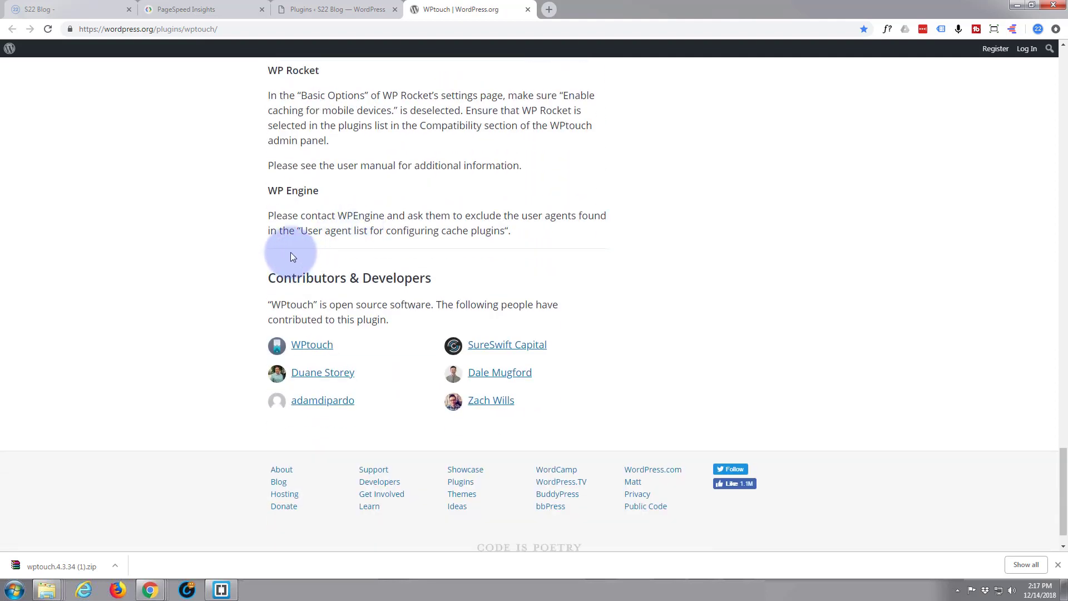
scroll(267, 242, "up", 5)
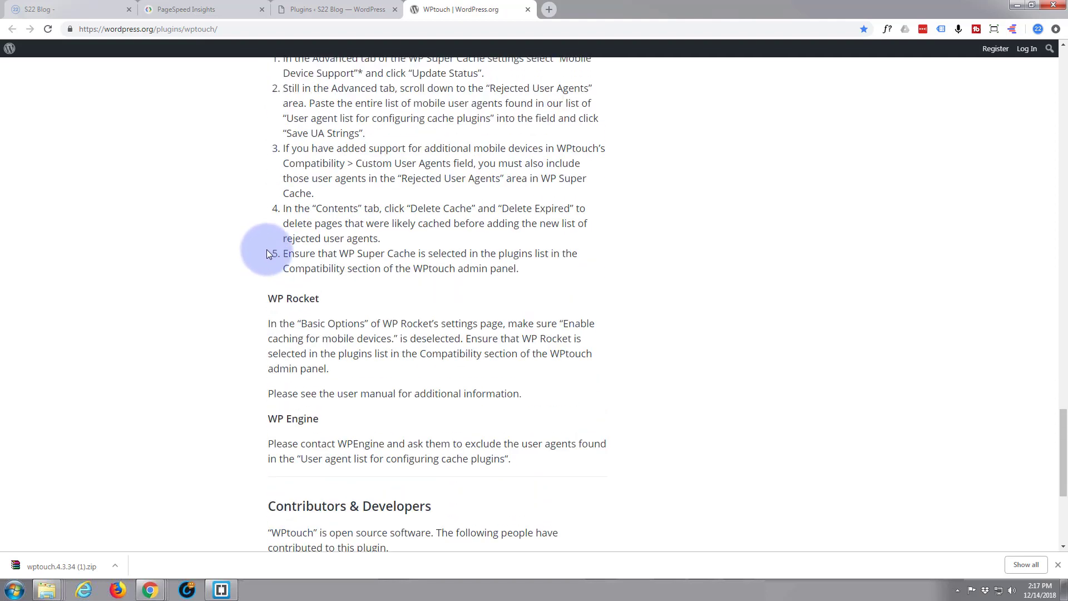
scroll(284, 372, "up", 4)
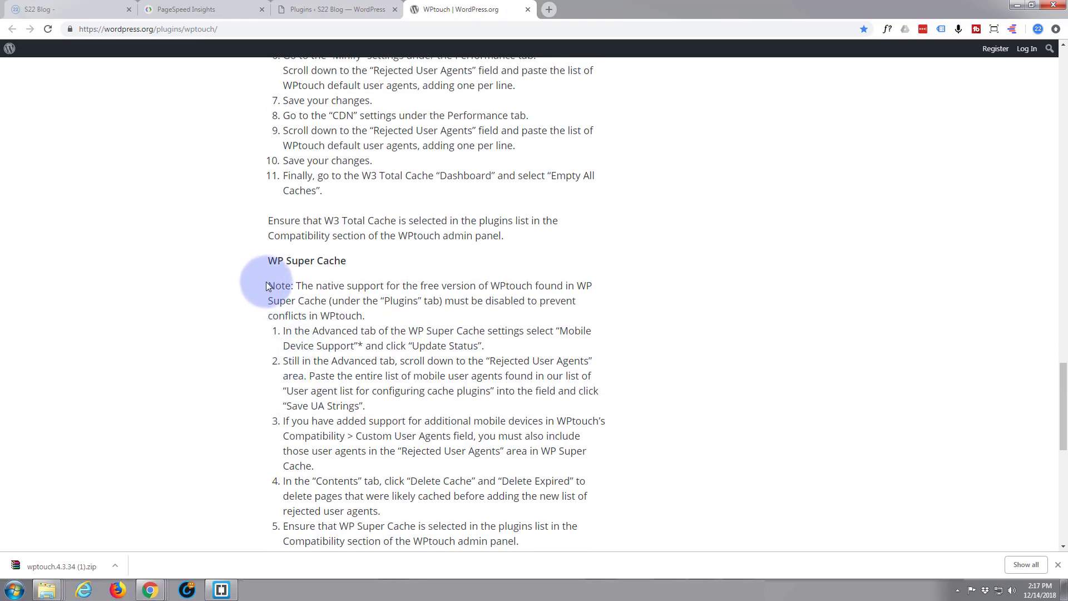
scroll(348, 234, "up", 2)
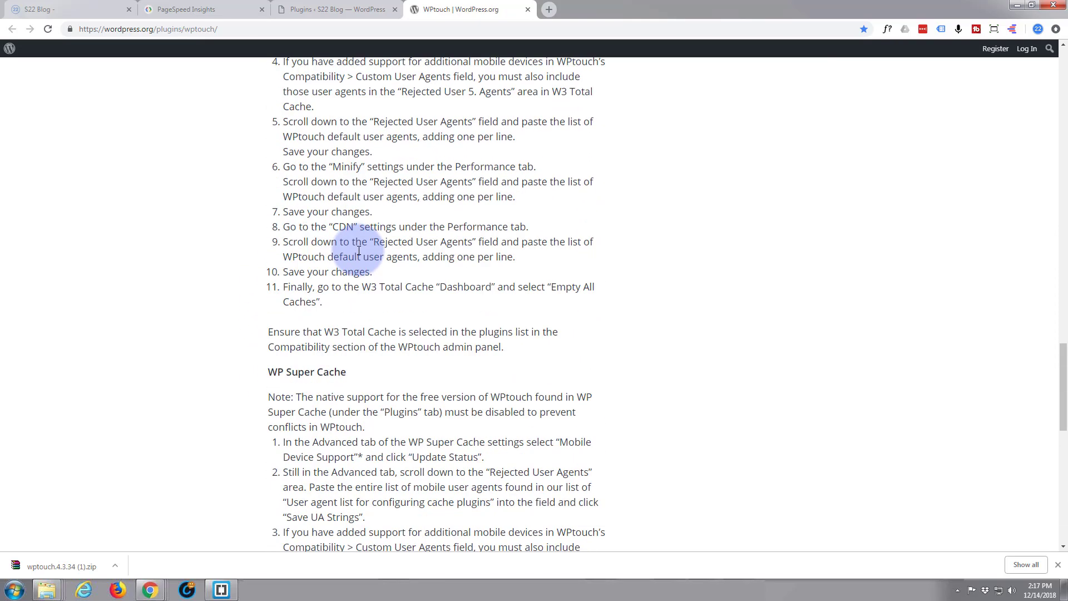
scroll(356, 256, "up", 10)
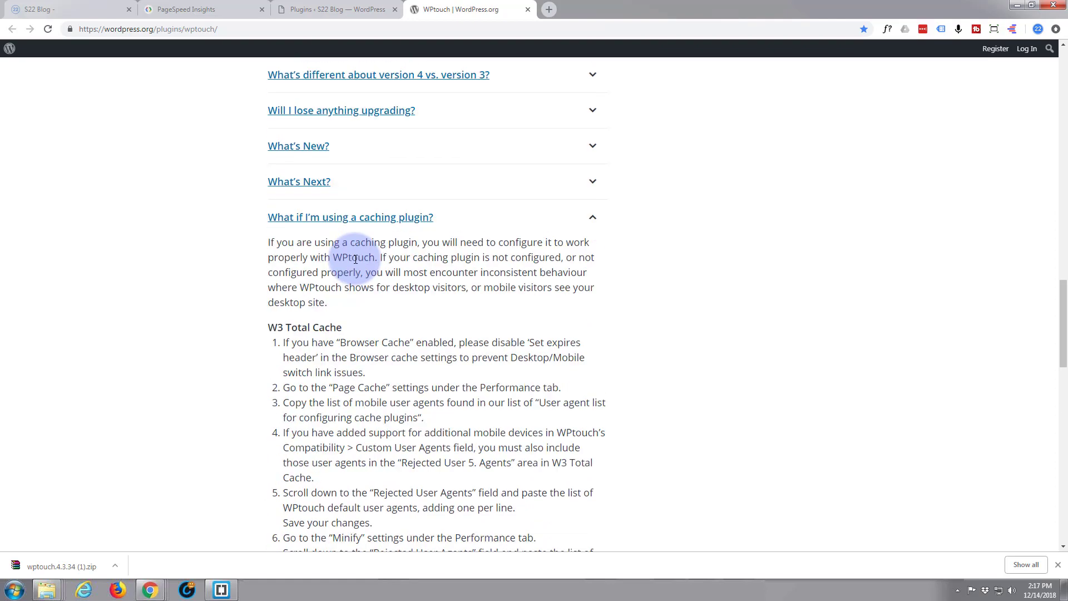
scroll(356, 266, "up", 10)
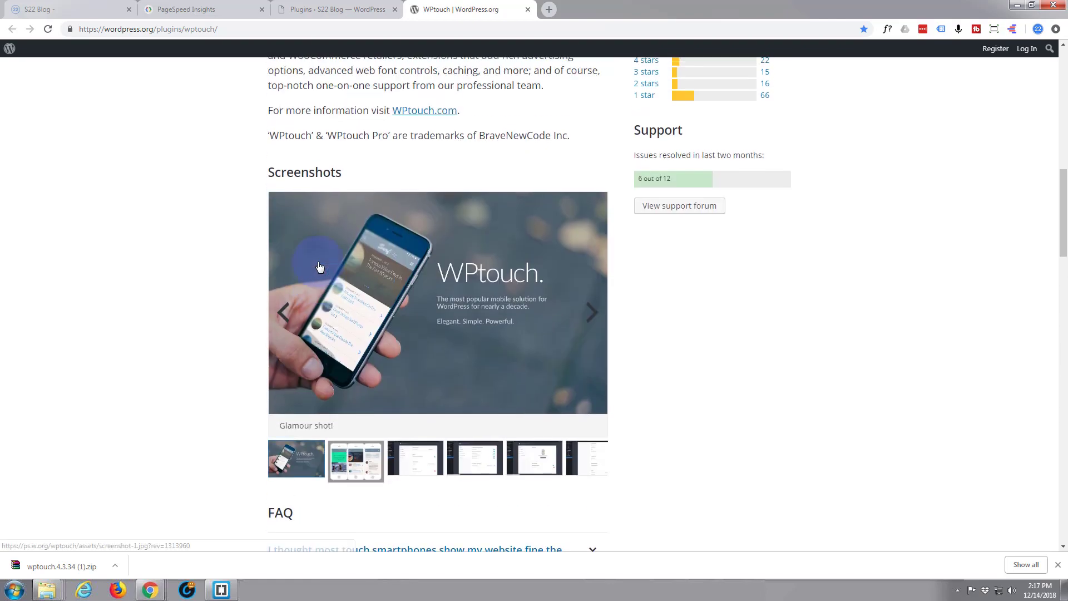
left_click(344, 10)
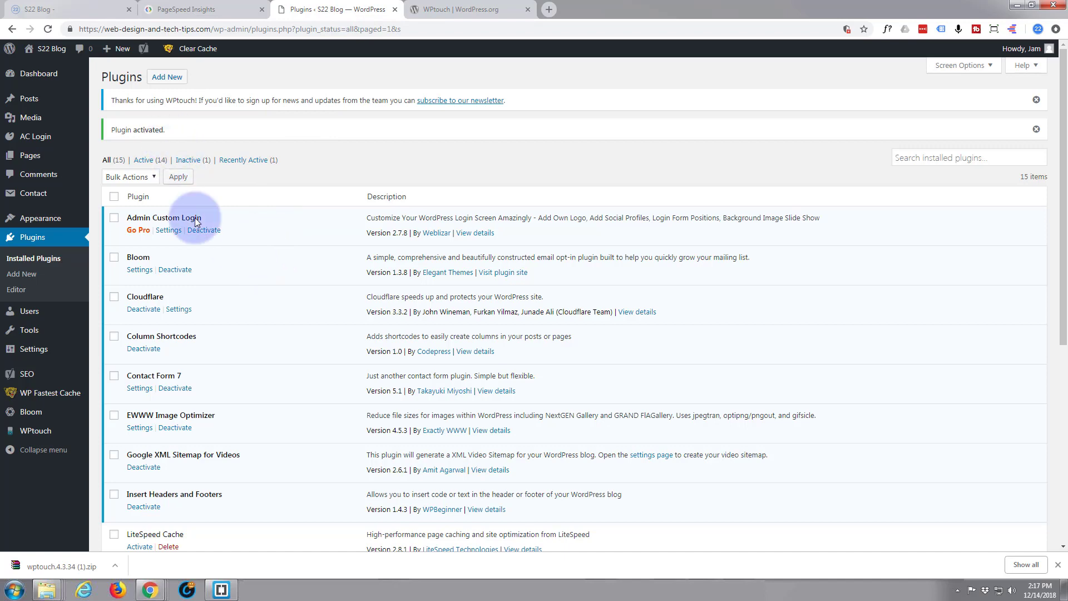
Open WPtouch 4.3.34 settings at Site Compatibility, where shortcode, caching and video options are off.
scroll(206, 368, "down", 6)
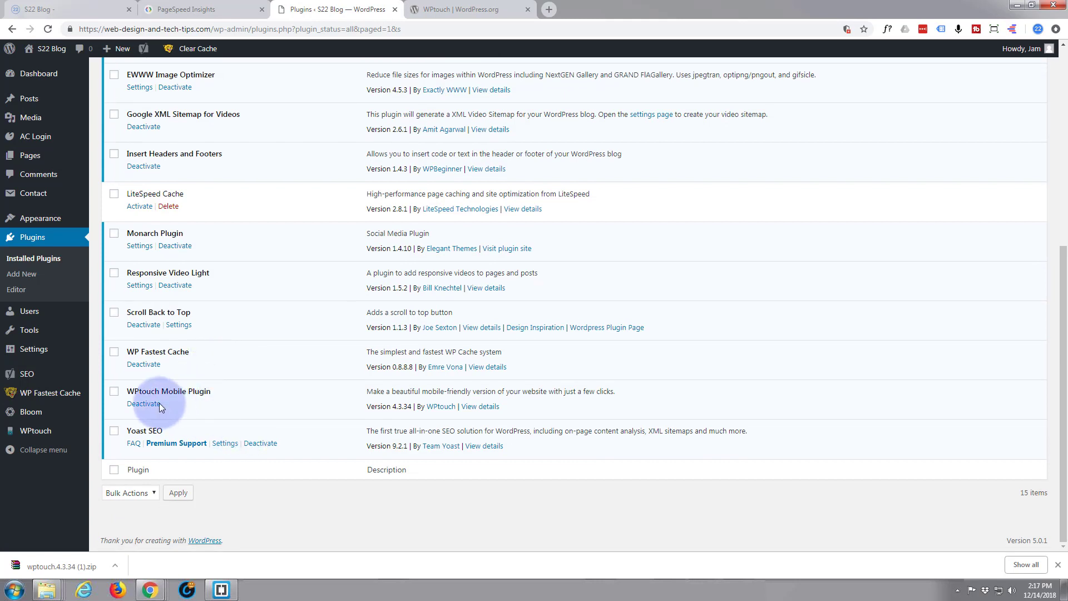
left_click(36, 432)
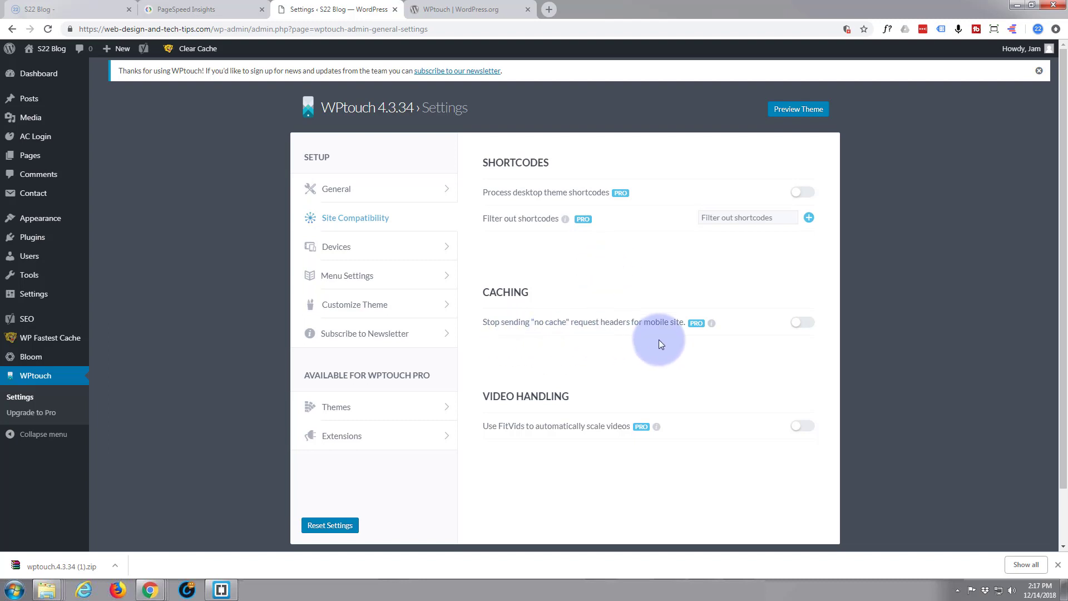
scroll(648, 325, "down", 1)
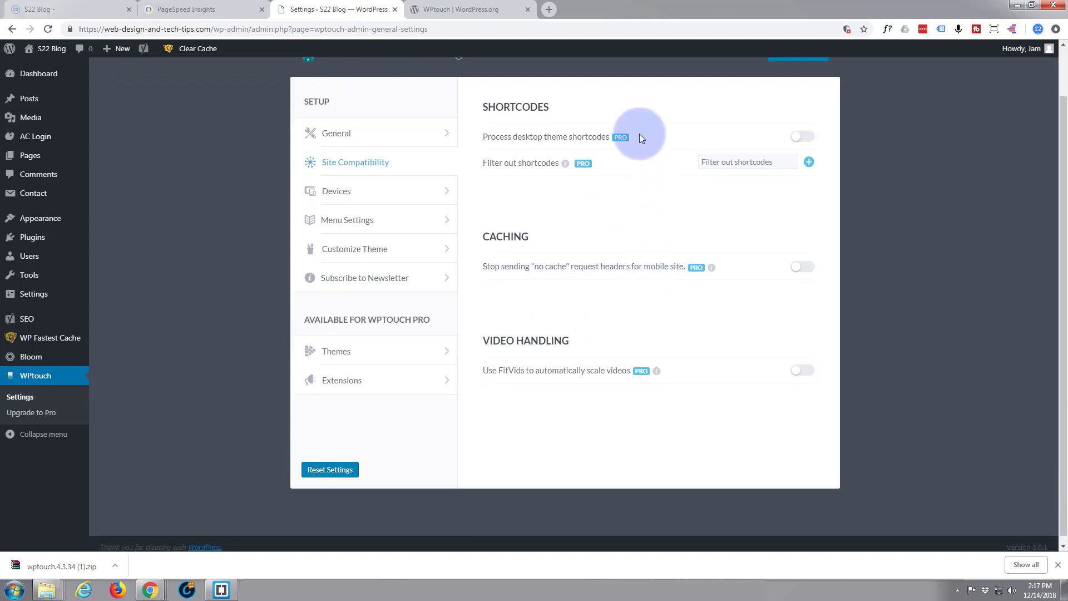
scroll(593, 355, "up", 1)
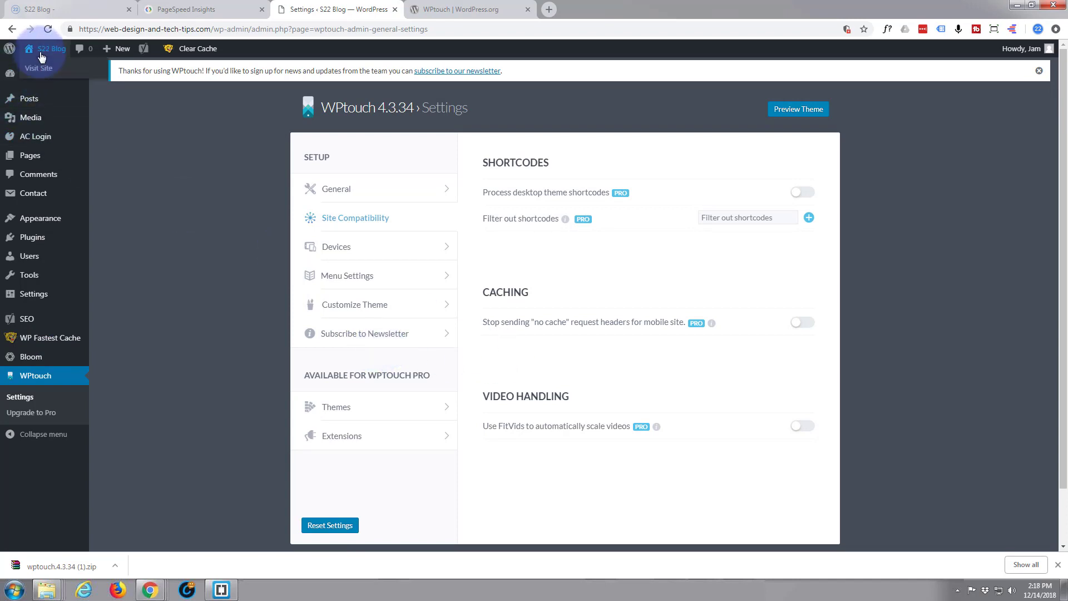
Open the live blog in a new tab and recheck the original report's desktop and mobile (15) scores.
middle_click(38, 69)
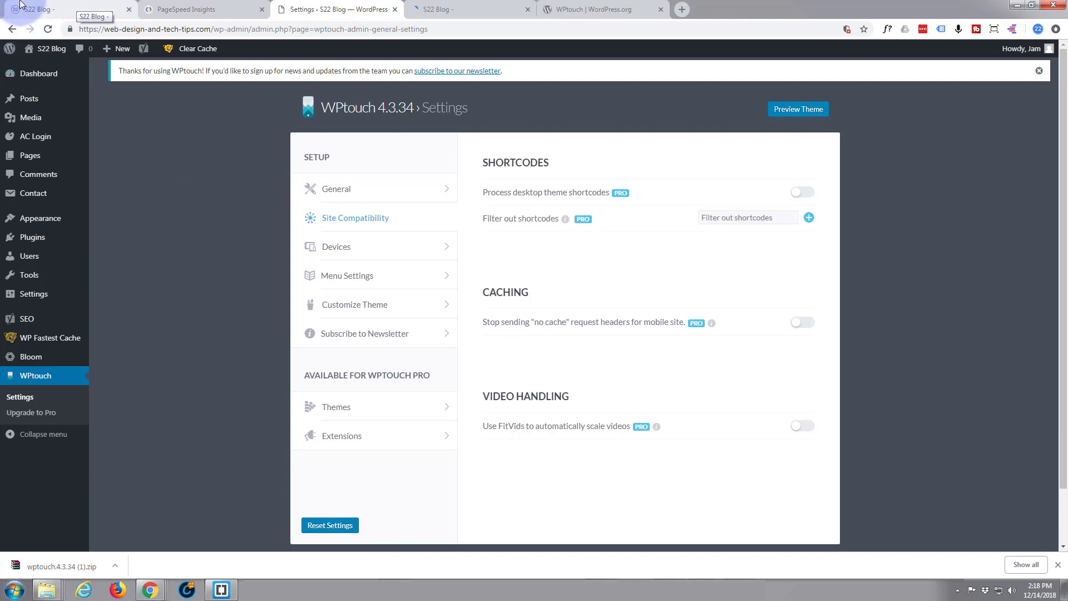
left_click(188, 14)
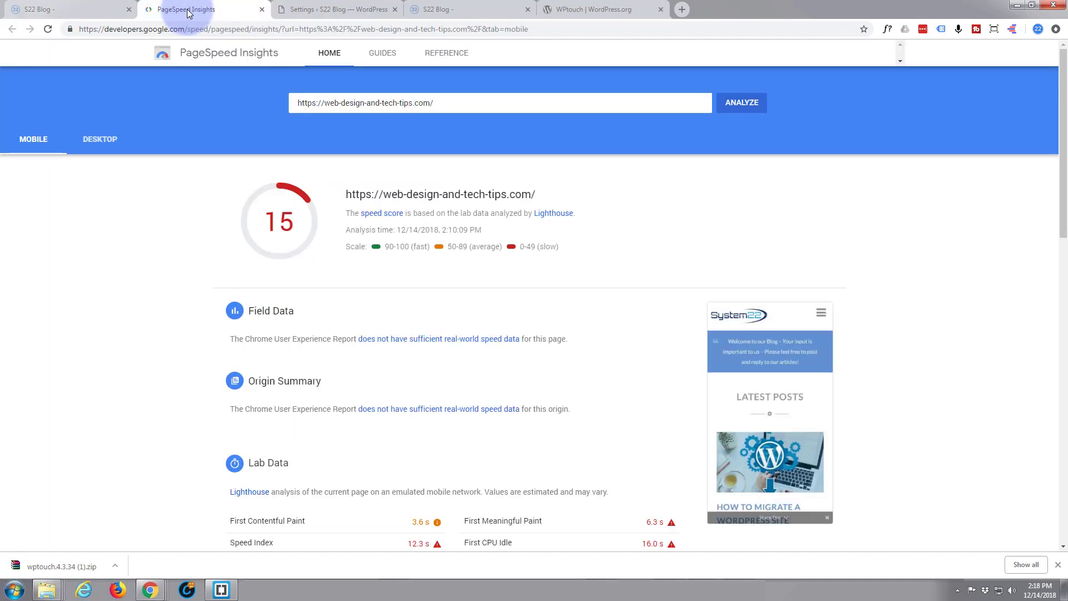
left_click(109, 140)
left_click(34, 144)
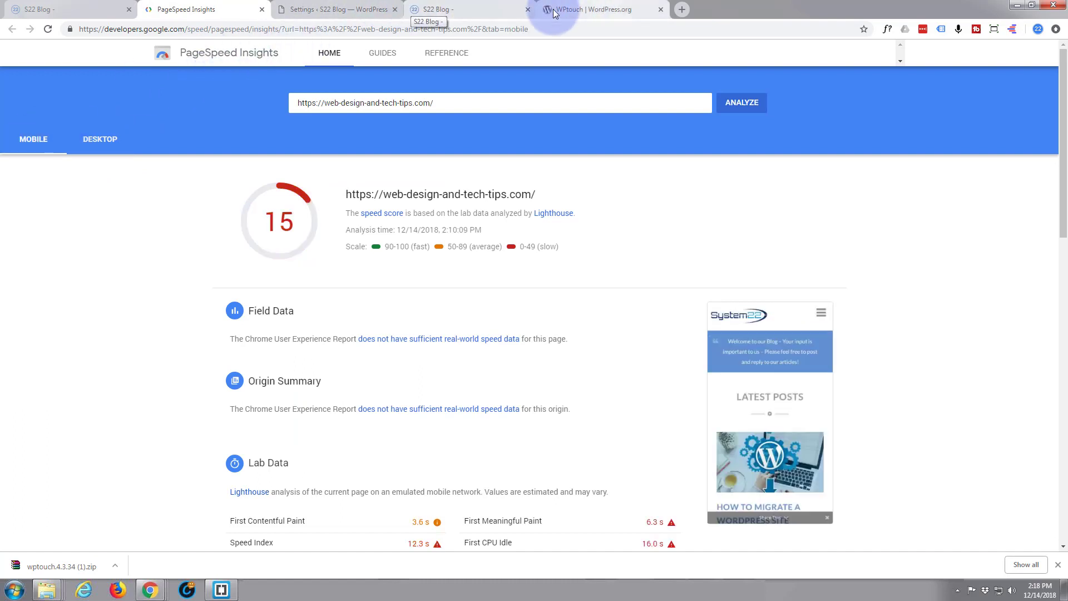
On the live S22 Blog homepage, reveal Yoast's Analyze this page > Google Page Speed Test entry.
left_click(474, 10)
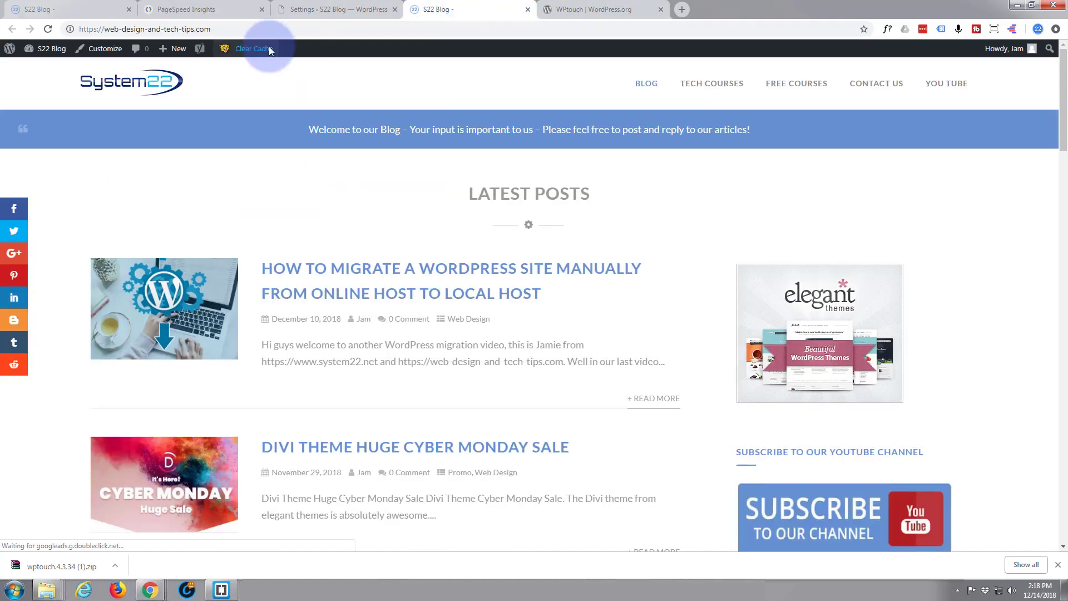
mouse_move(200, 49)
mouse_move(206, 98)
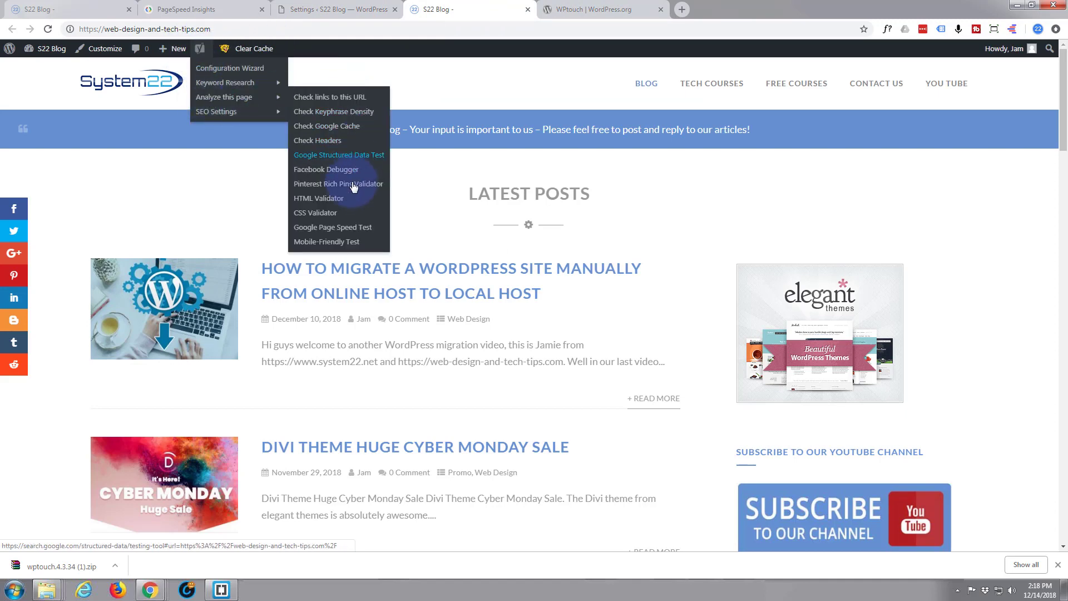
Run the Google Page Speed Test, then revisit the original mobile Lab Data (score 15, Speed Index 12.3 s).
left_click(344, 228)
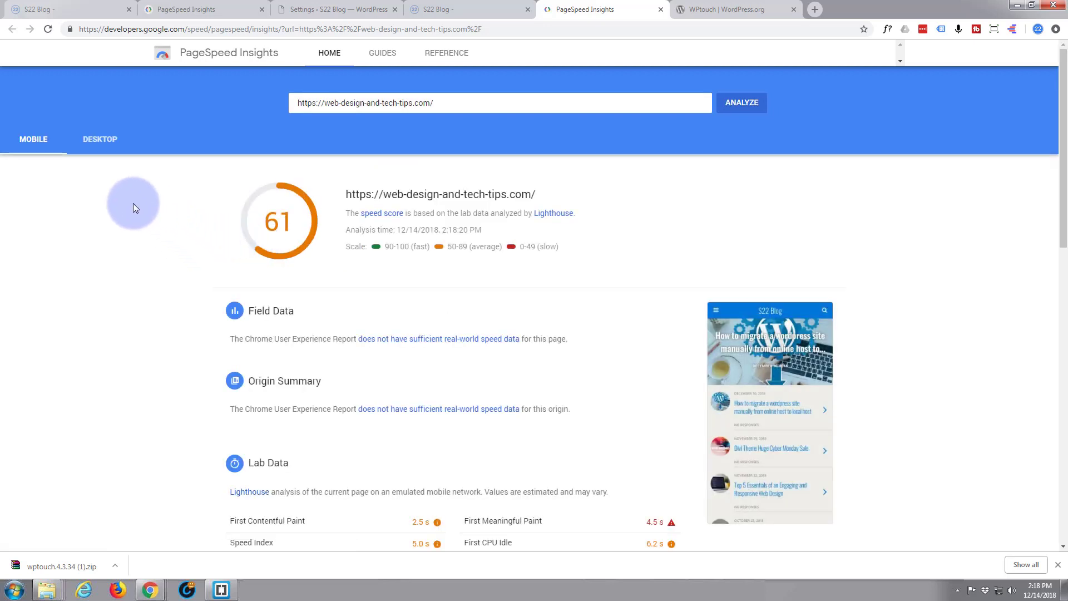
left_click(174, 10)
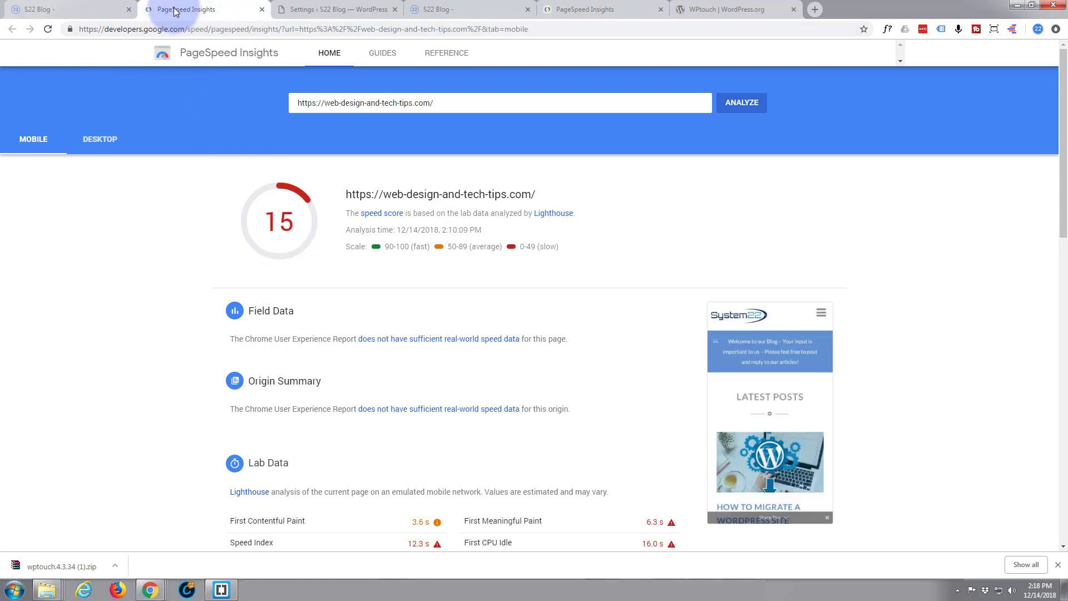
left_click(24, 142)
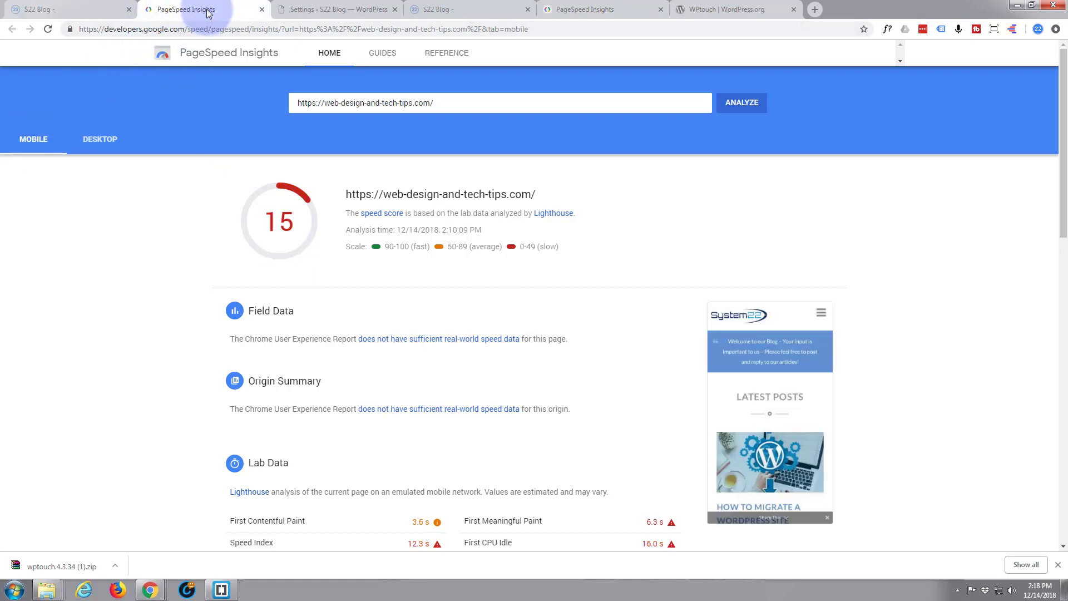
scroll(710, 251, "down", 2)
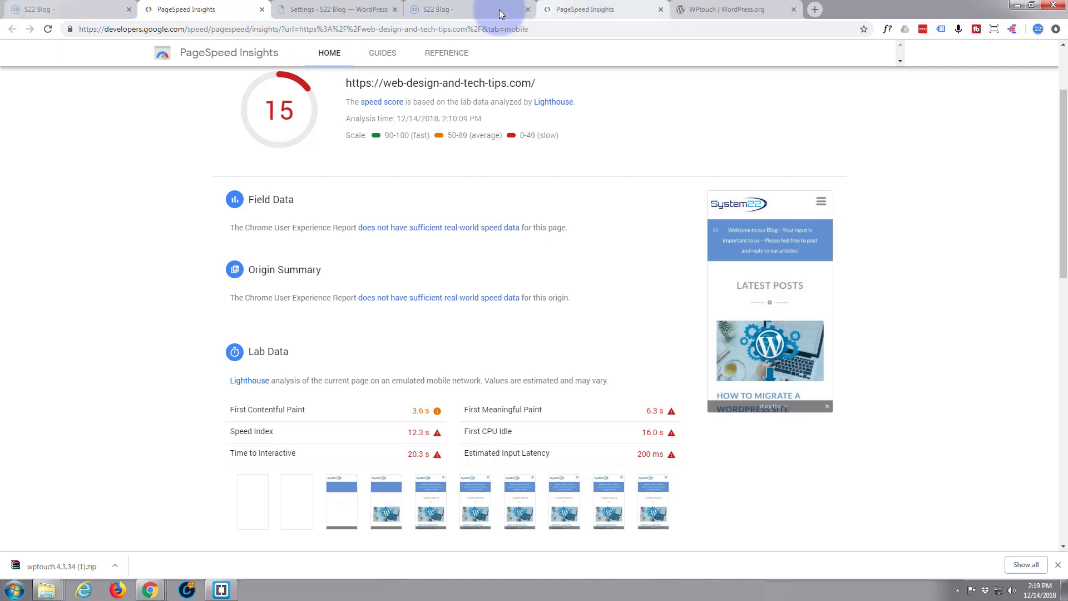
Review the new mobile report: score 61, Speed Index 5.0 s, Time to Interactive 7.2 s.
left_click(573, 10)
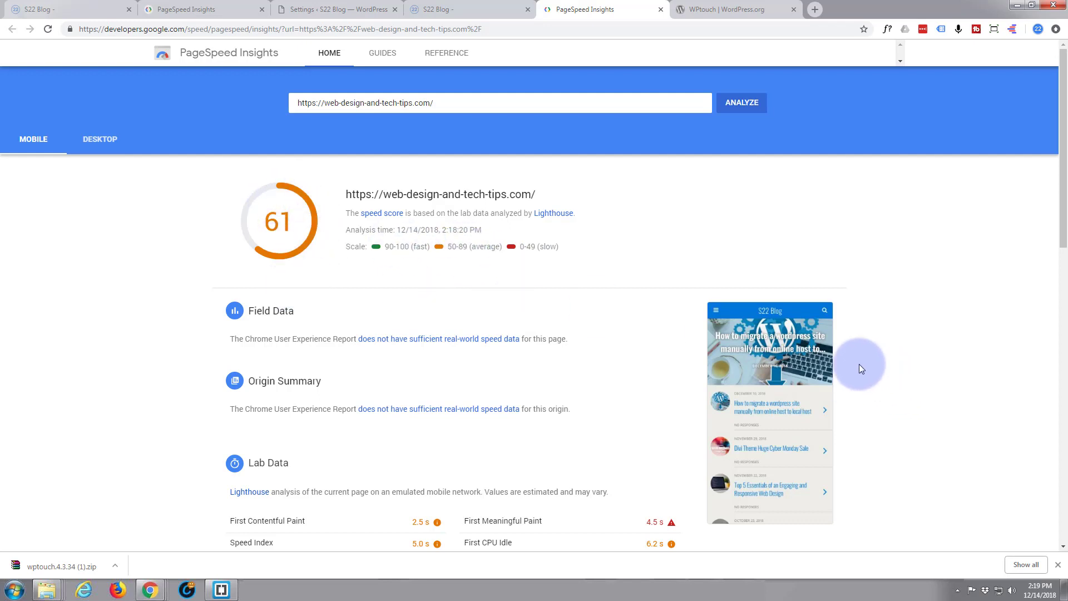
scroll(787, 354, "down", 2)
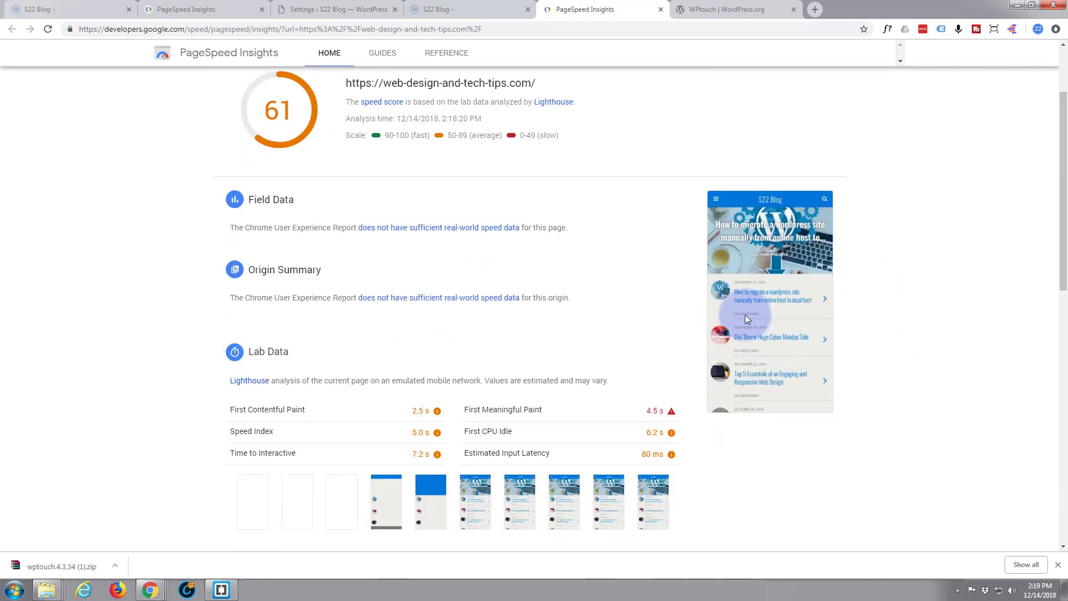
scroll(746, 315, "down", 2)
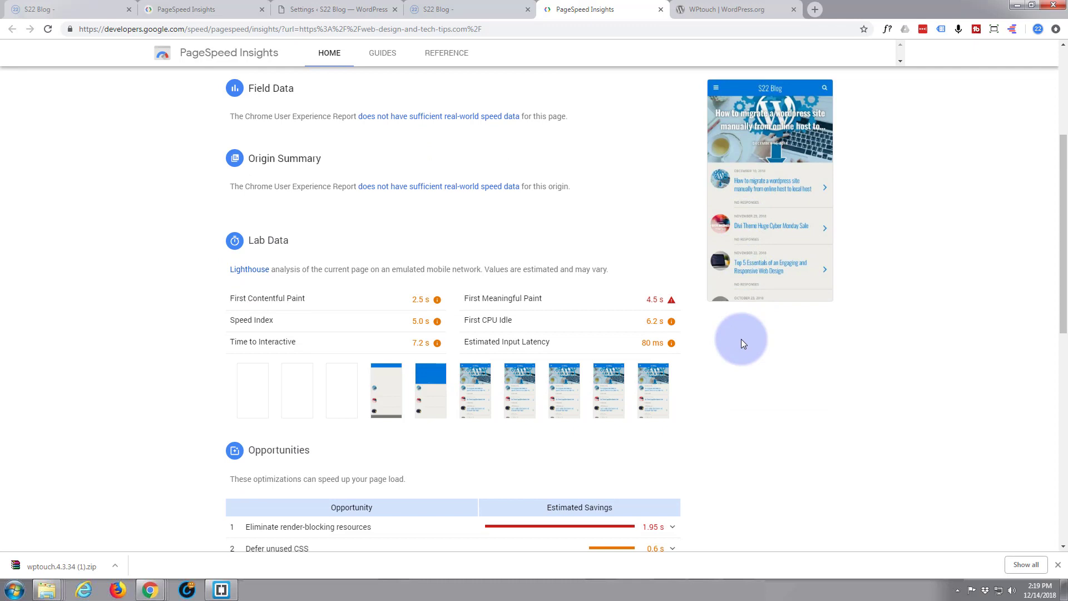
scroll(742, 339, "up", 1)
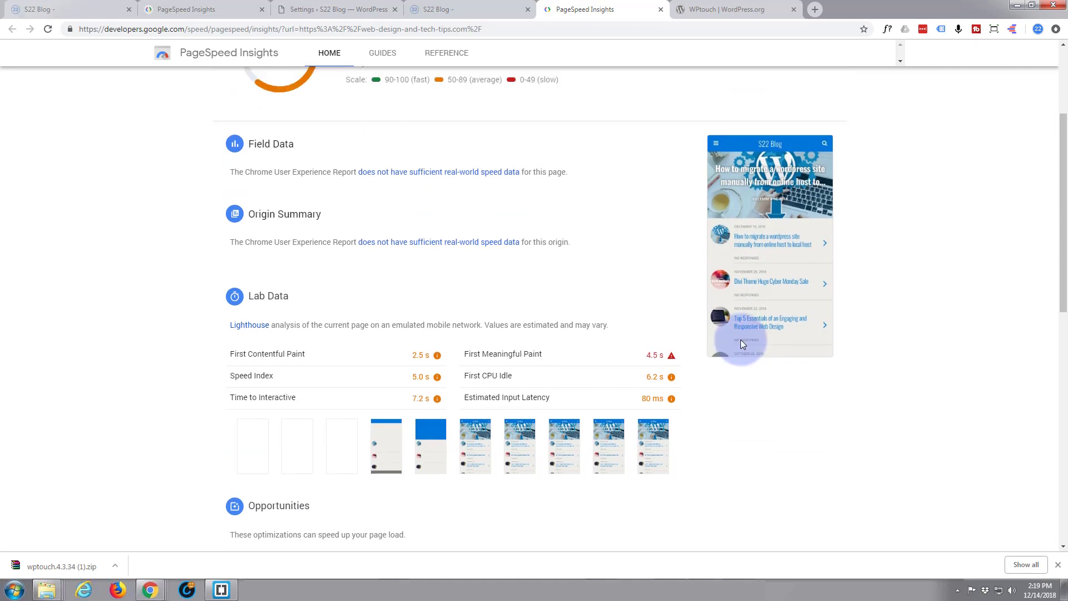
scroll(740, 340, "up", 3)
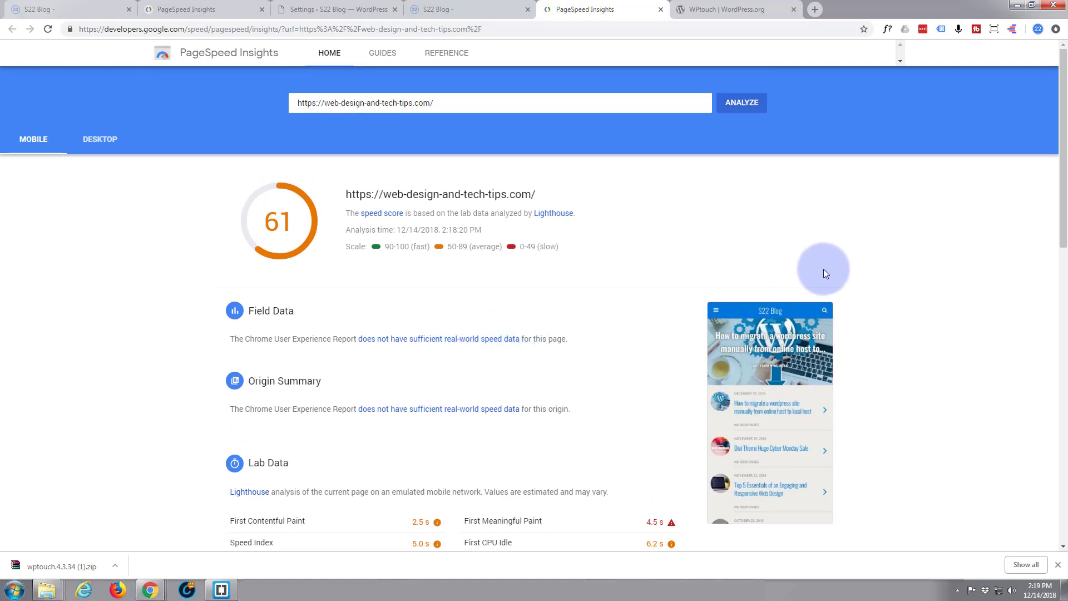
Compare desktop scores, 83 before versus 89 after, then bring back the new mobile score of 61.
left_click(93, 148)
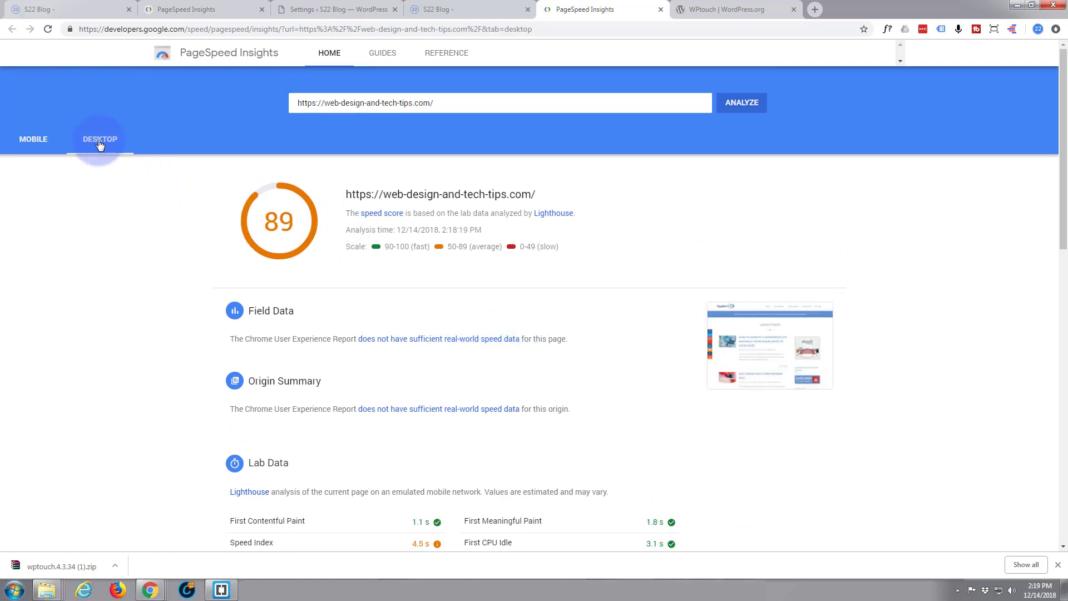
left_click(185, 9)
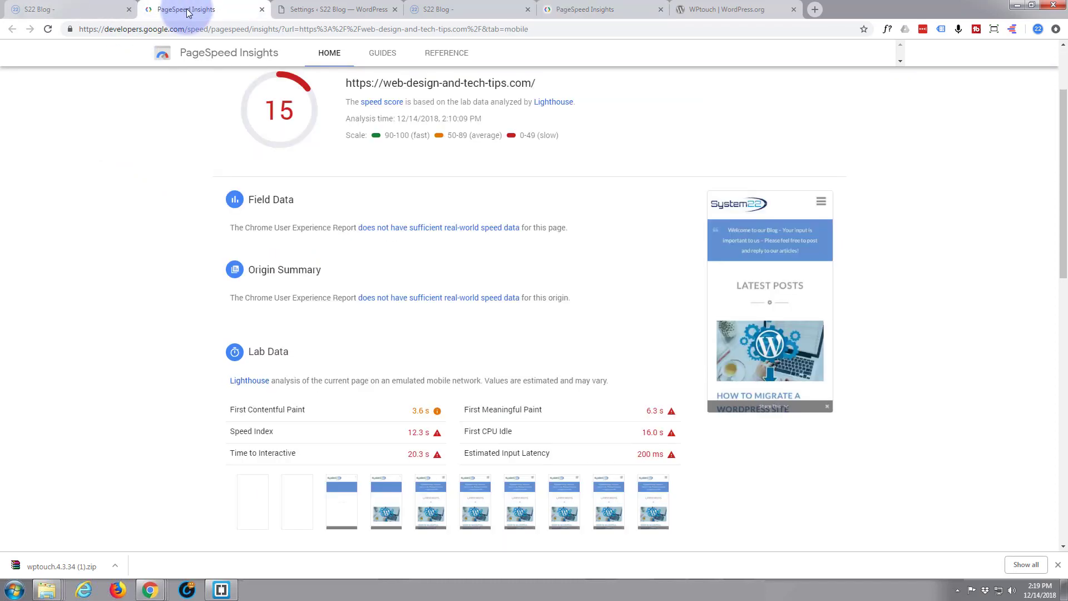
scroll(160, 159, "up", 2)
left_click(101, 142)
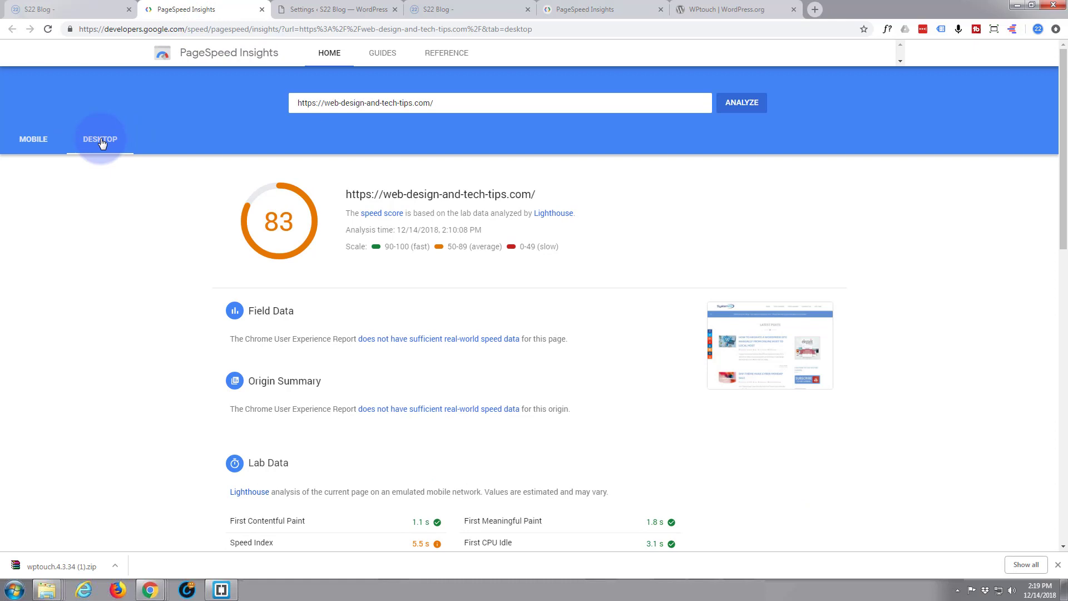
left_click(472, 8)
left_click(576, 9)
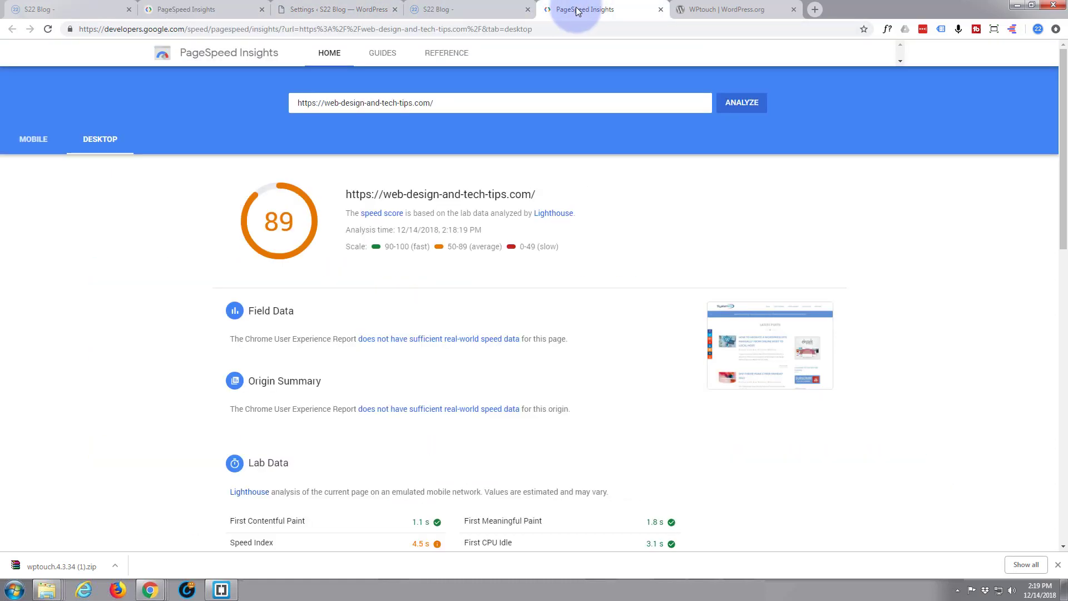
left_click(33, 139)
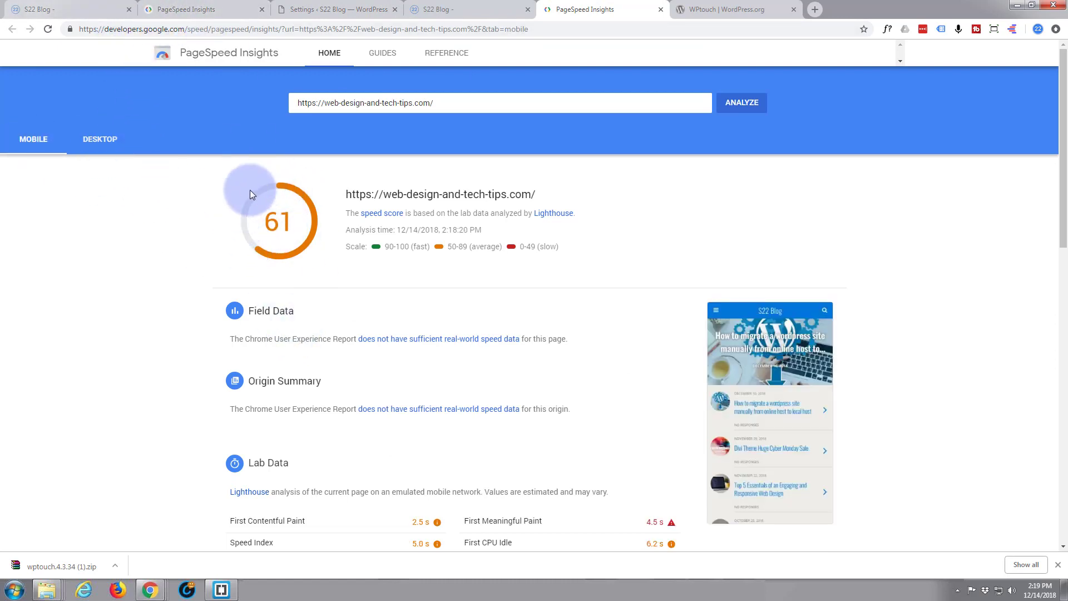
Review the 61-score mobile report's Lab Data and Opportunities, then return to the top.
scroll(452, 338, "down", 3)
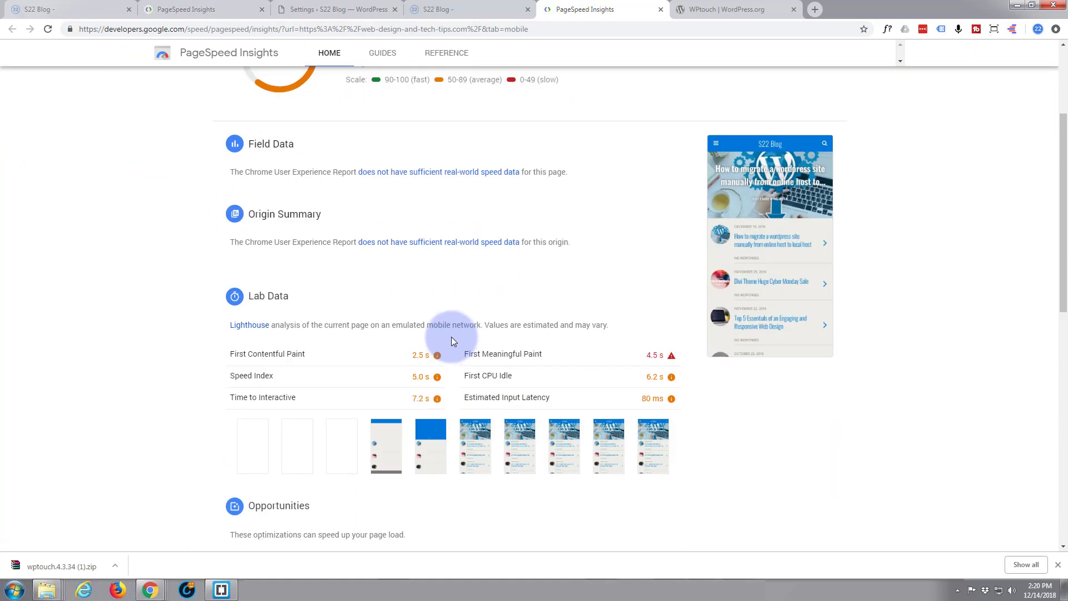
scroll(371, 337, "down", 2)
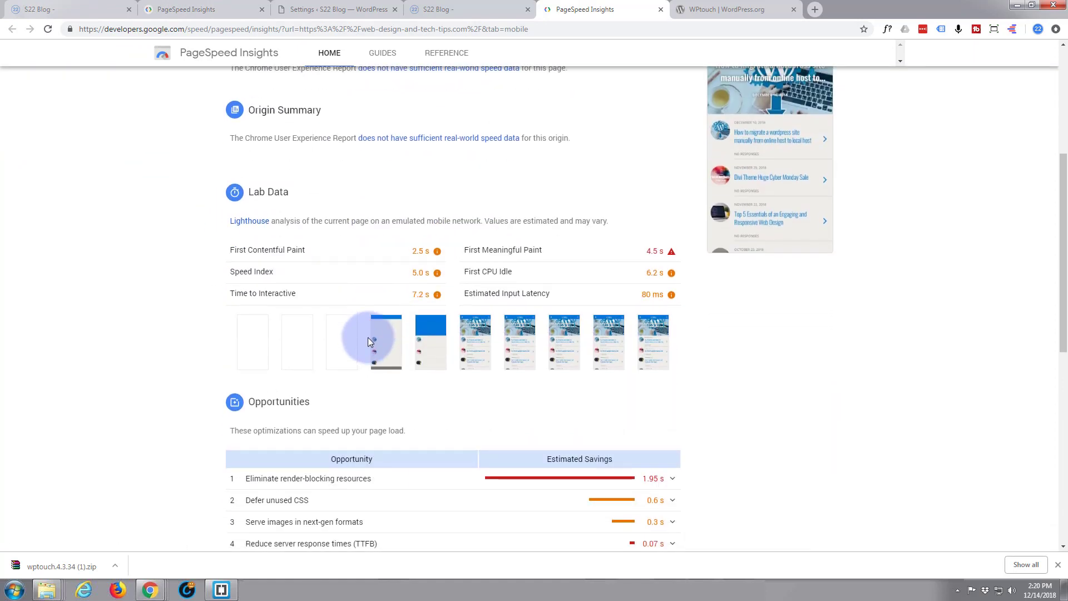
scroll(368, 338, "up", 5)
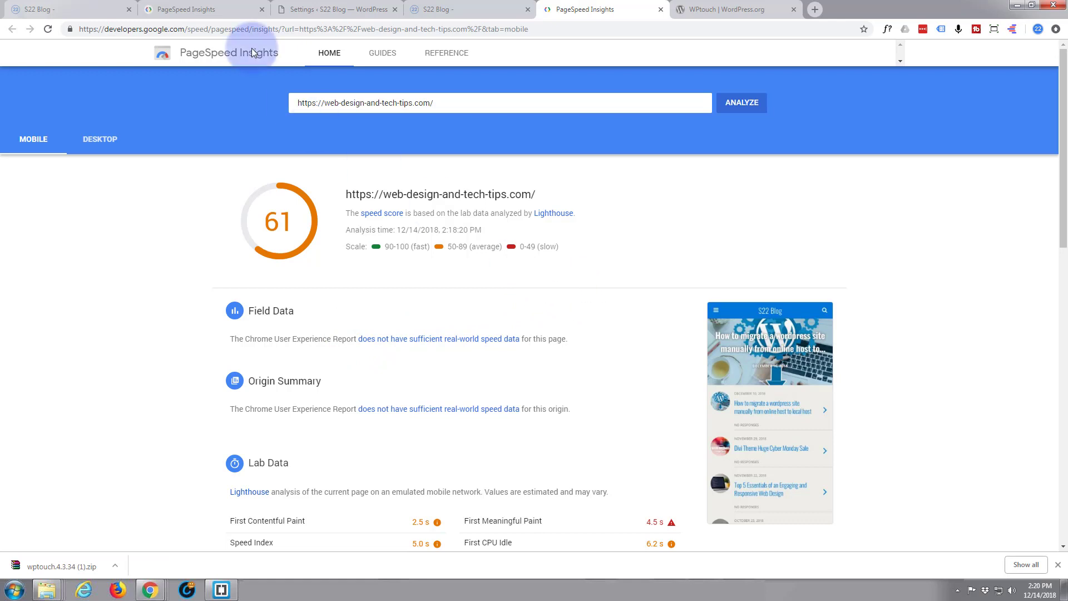
Show the S22 Blog live homepage with its Latest Posts list.
left_click(357, 10)
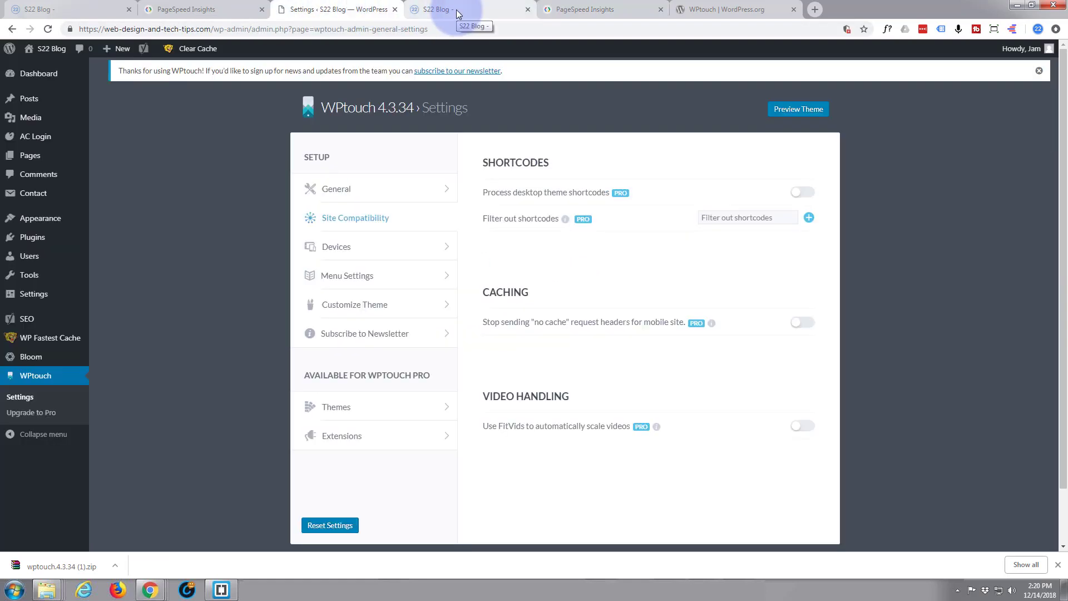
left_click(457, 10)
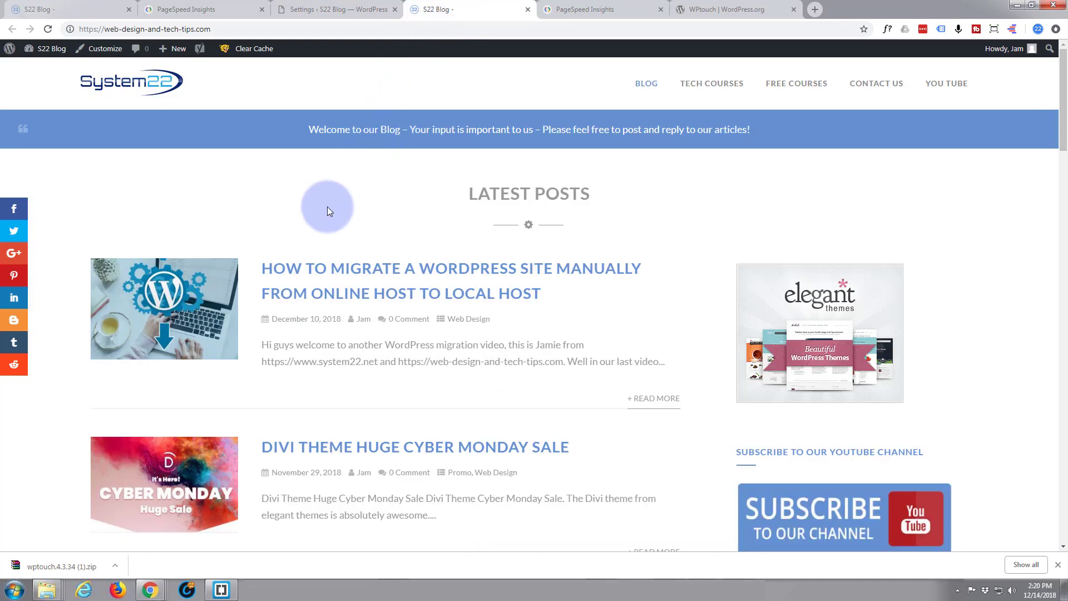